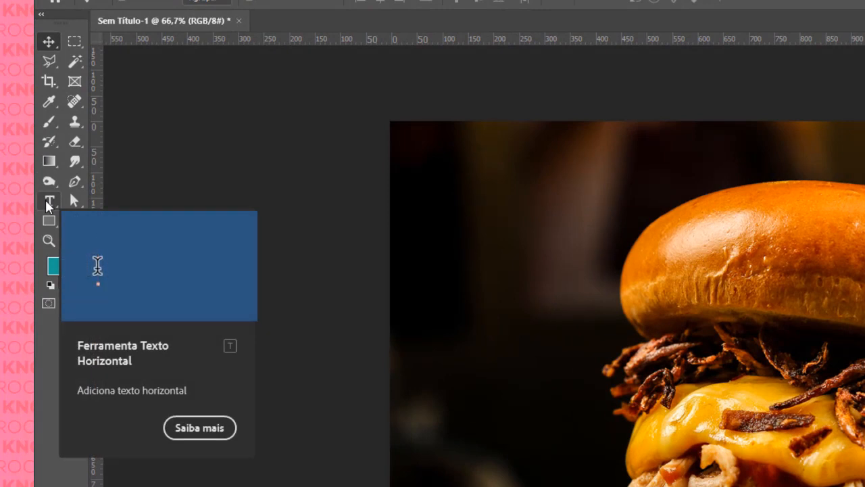
Add a Lorem Ipsum text in the dark area beside the burger bun and set the foreground color to near-white
left_click(46, 200)
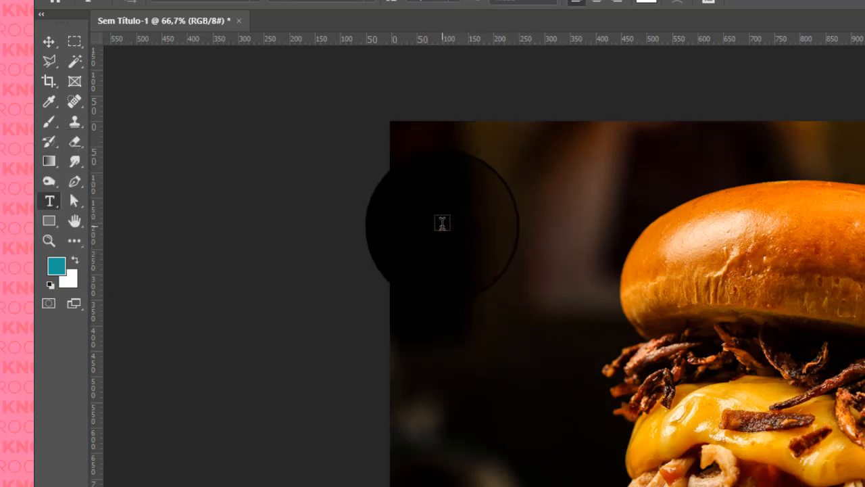
left_click(440, 226)
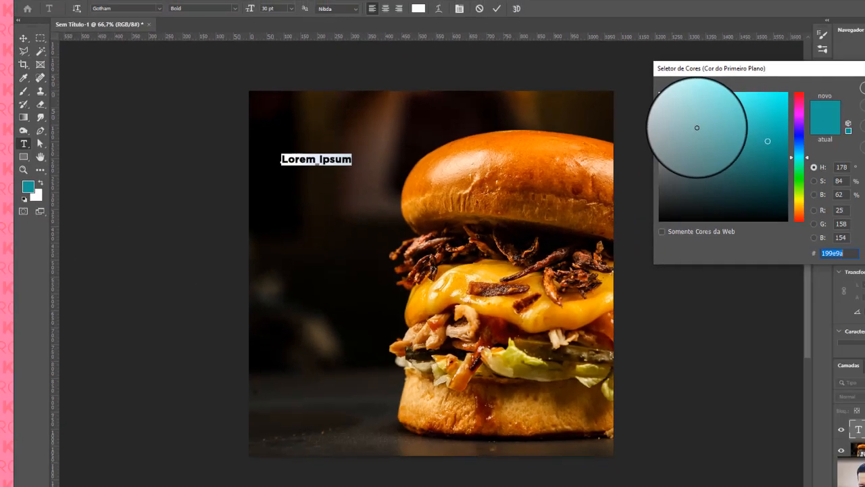
left_click_drag(612, 129, 572, 90)
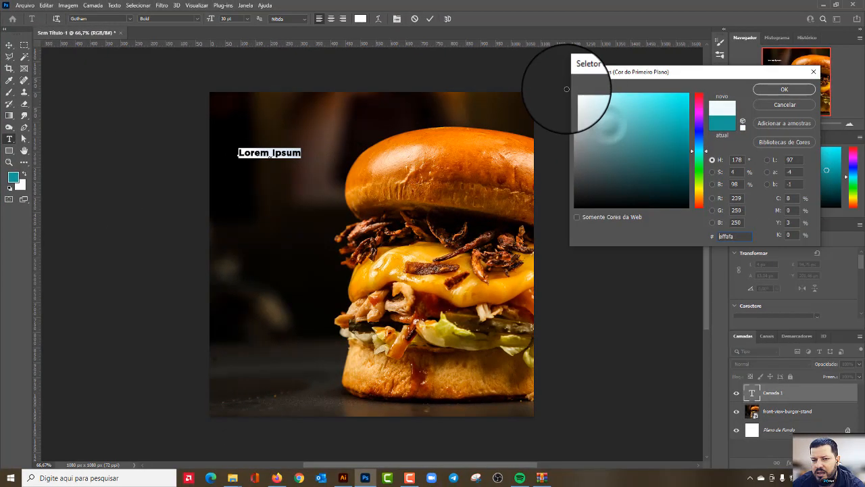
left_click(784, 90)
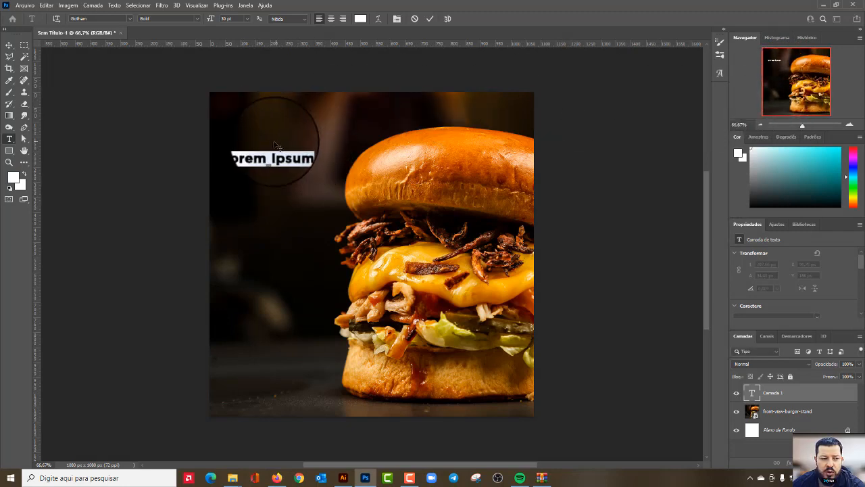
Delete the Lorem Ipsum text layer and add a new placeholder text in white at the same spot
left_click(9, 45)
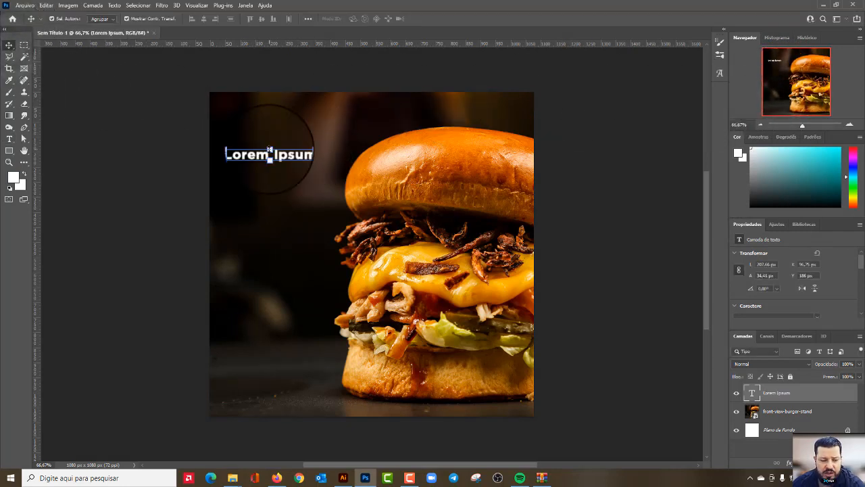
key("Delete")
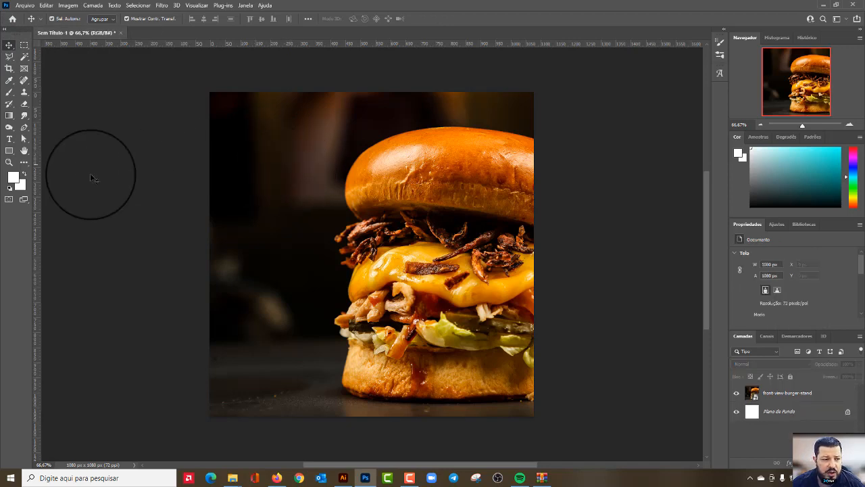
left_click(11, 139)
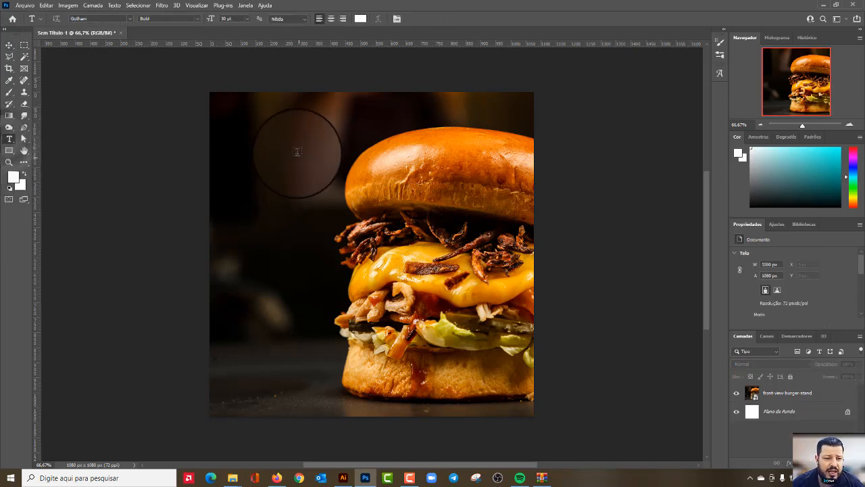
left_click(235, 150)
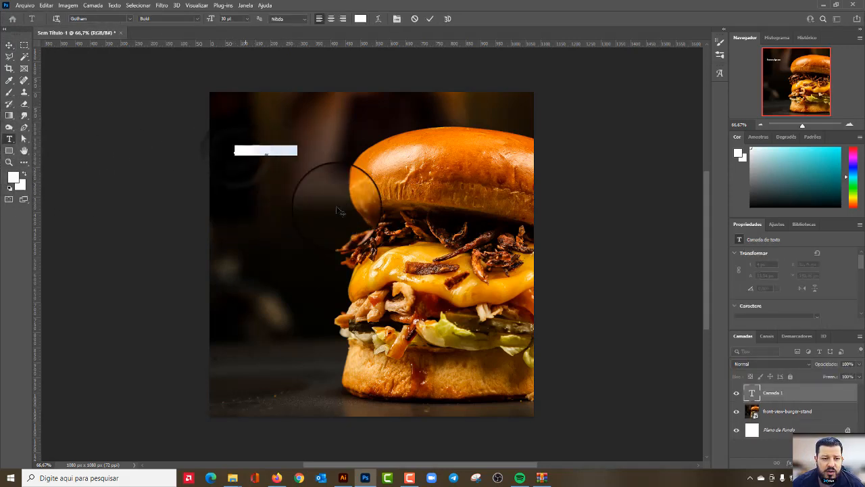
left_click(11, 47)
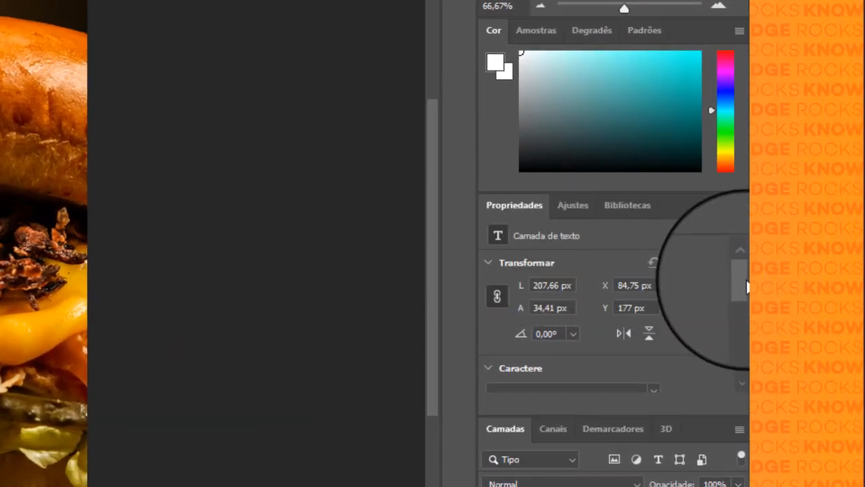
Try red (#ff0000) as the Lorem Ipsum text color in the layer's character properties, ending on white (#ffffff)
left_click_drag(744, 285, 744, 325)
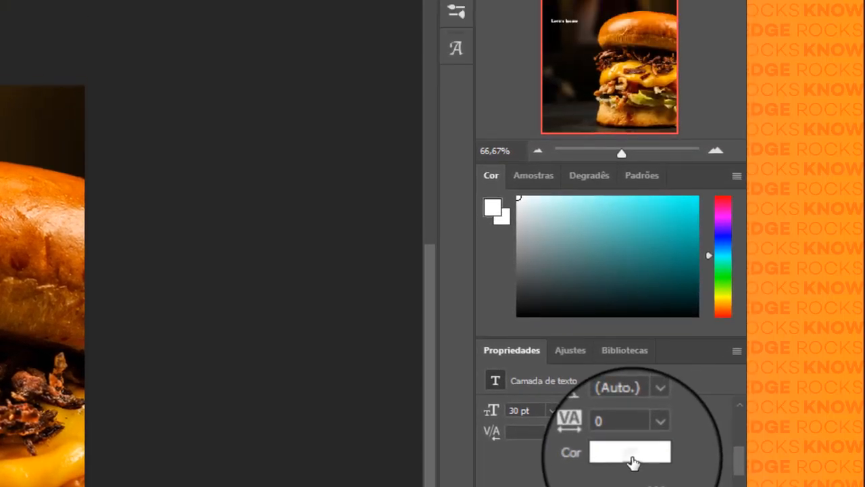
left_click(632, 310)
left_click_drag(241, 213, 408, 83)
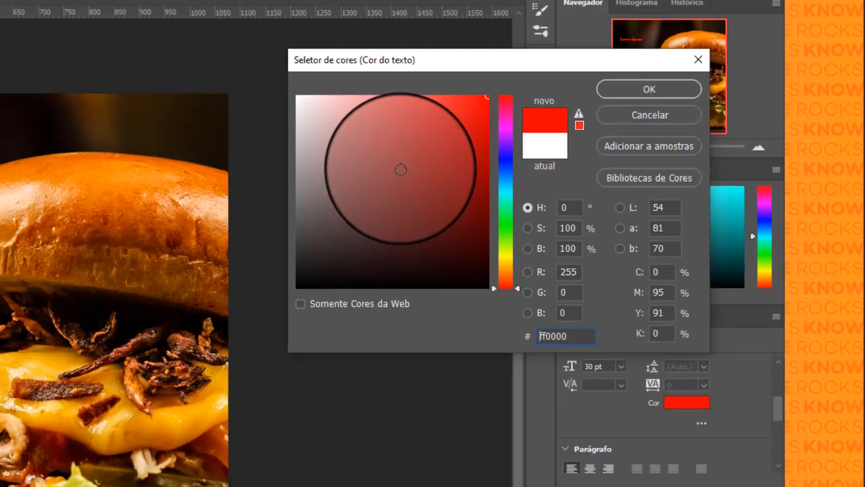
left_click_drag(401, 169, 288, 84)
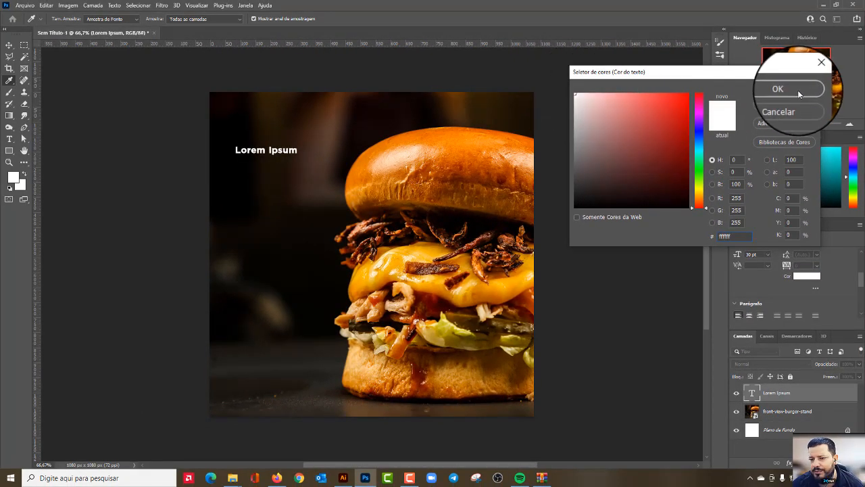
left_click(797, 90)
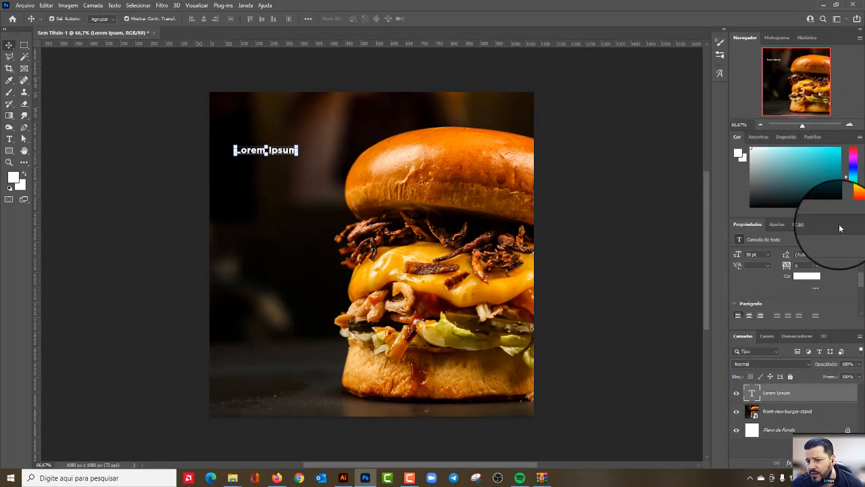
scroll(861, 289, "up", 3)
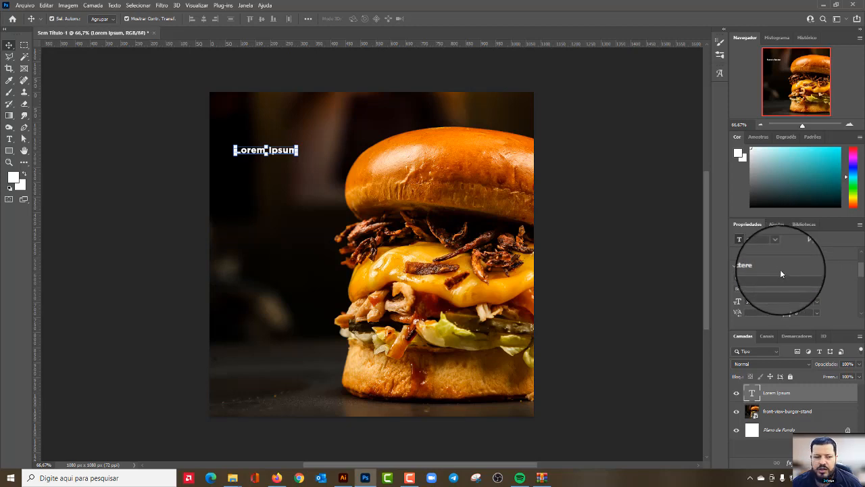
Replace the Lorem Ipsum text with "O MELHOR HAMBURGUER DA CIDADE" broken over three lines
left_click(9, 140)
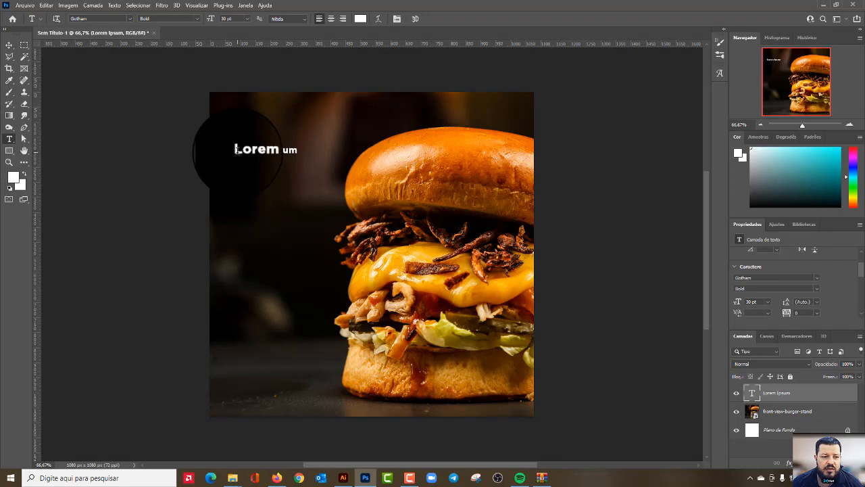
left_click_drag(237, 150, 319, 149)
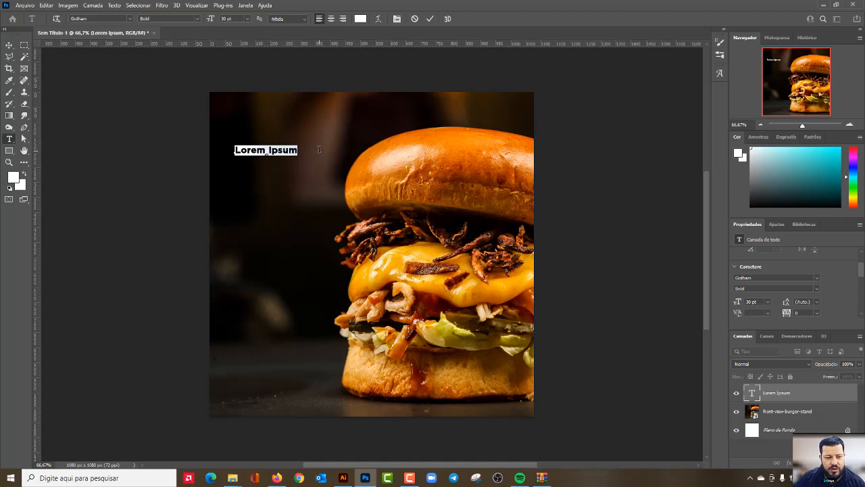
type("O ME")
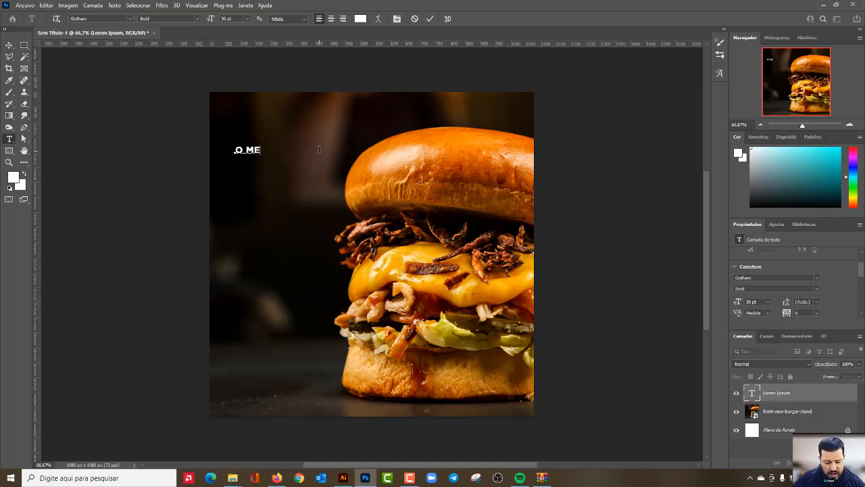
type("LHOR H")
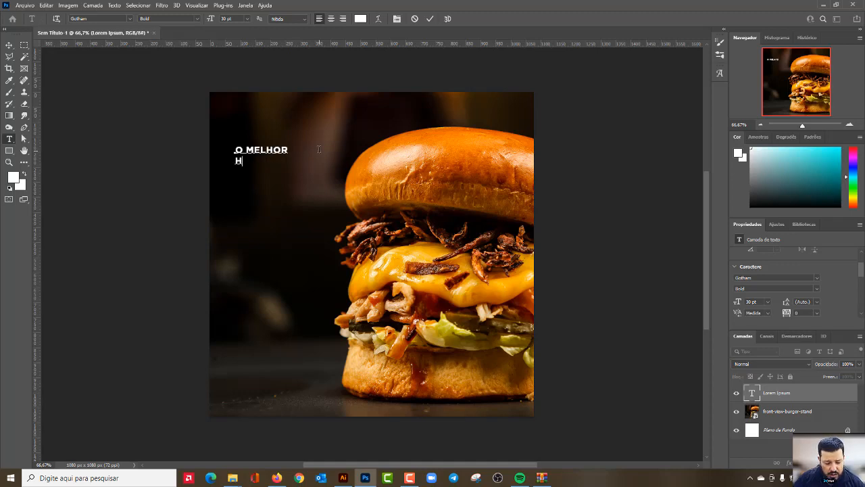
type("AMBURGUER ")
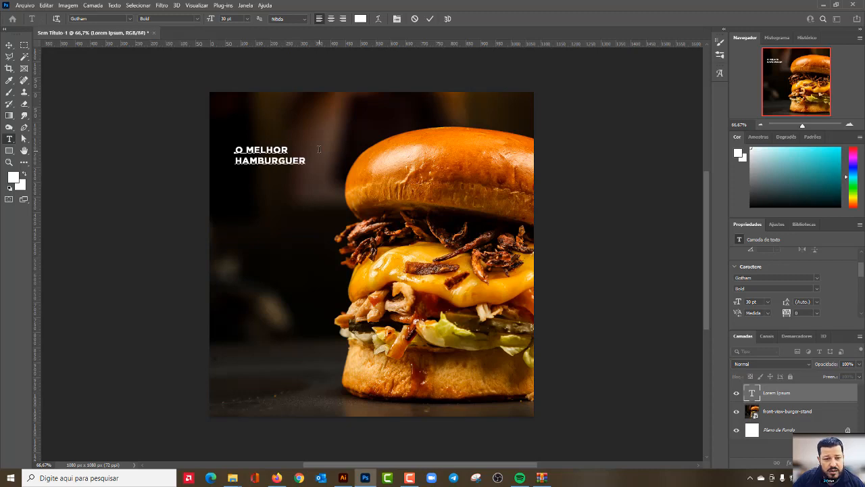
type("DA CIDADE")
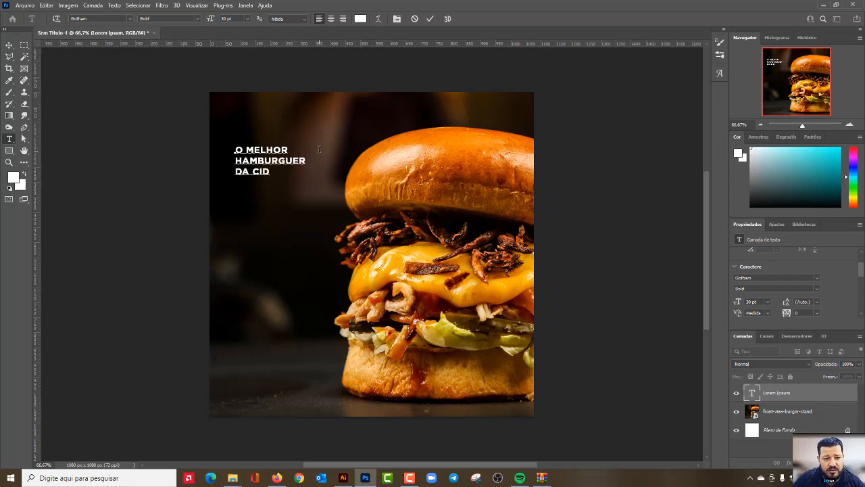
left_click(9, 45)
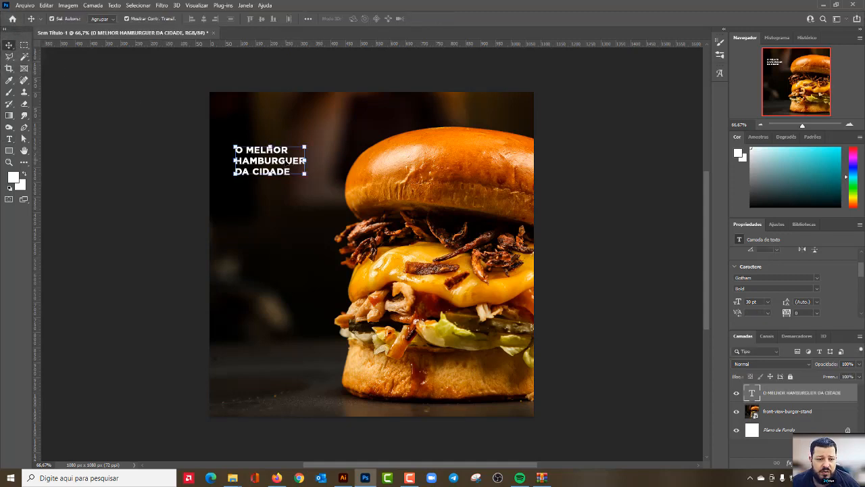
Scale the headline up to about 88 pt, position it in the image's upper-left area, and apply the transformation
left_click_drag(282, 162, 438, 210)
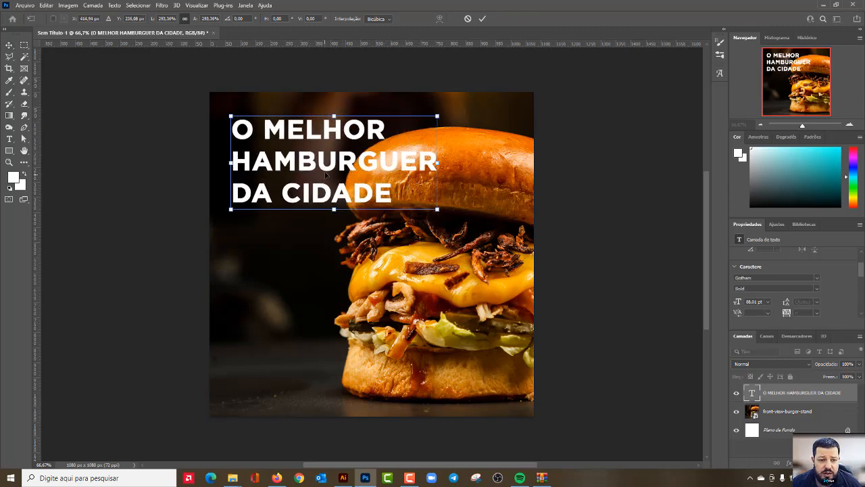
left_click_drag(323, 163, 323, 159)
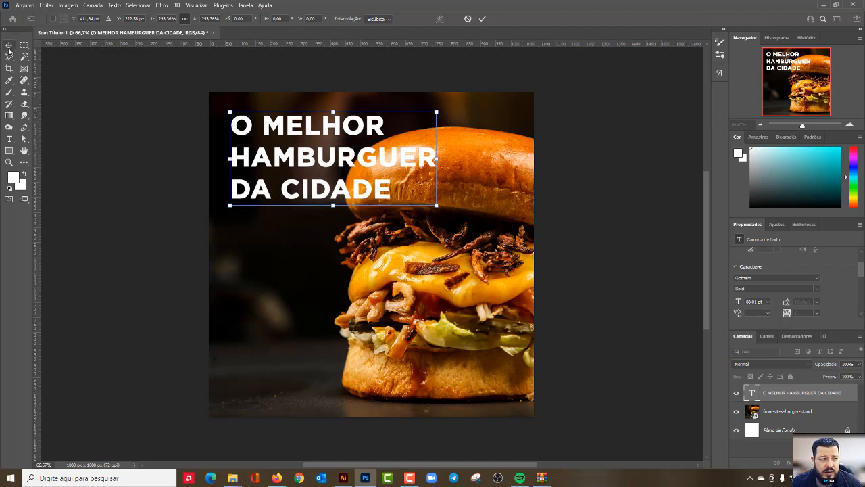
key("Return")
left_click(123, 127)
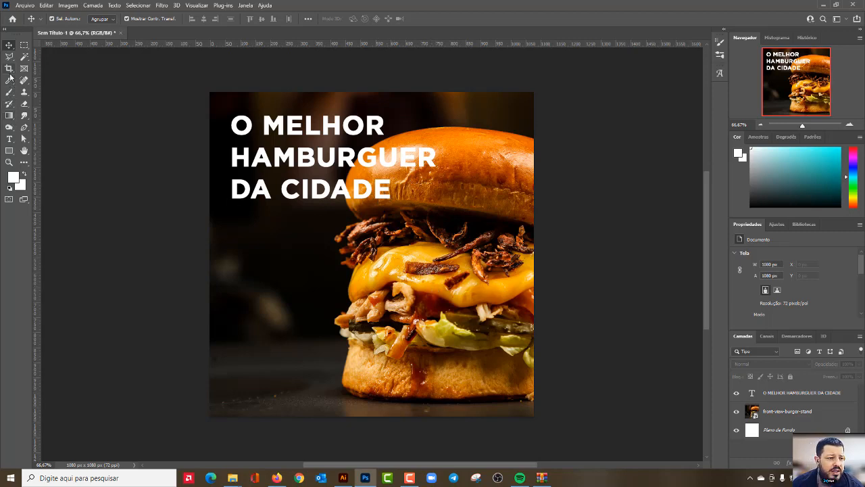
Recolor only the word HAMBURGUER in the headline to yellow (#ffcc00)
left_click(9, 139)
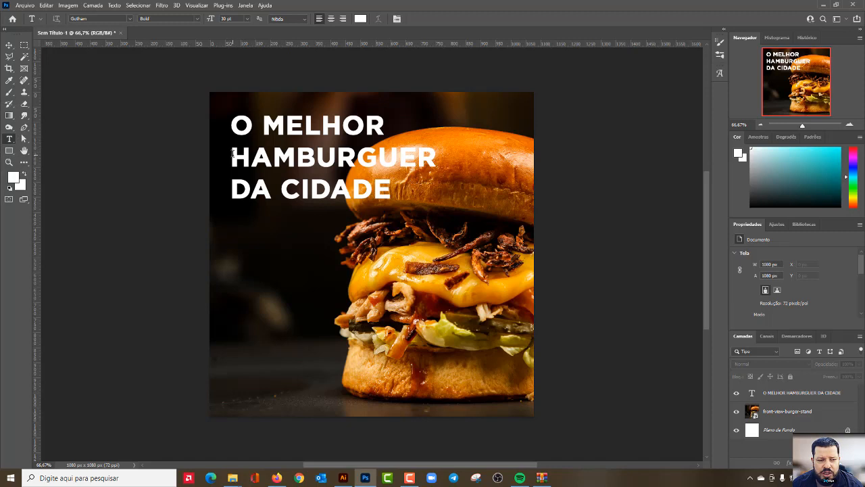
left_click_drag(232, 153, 441, 157)
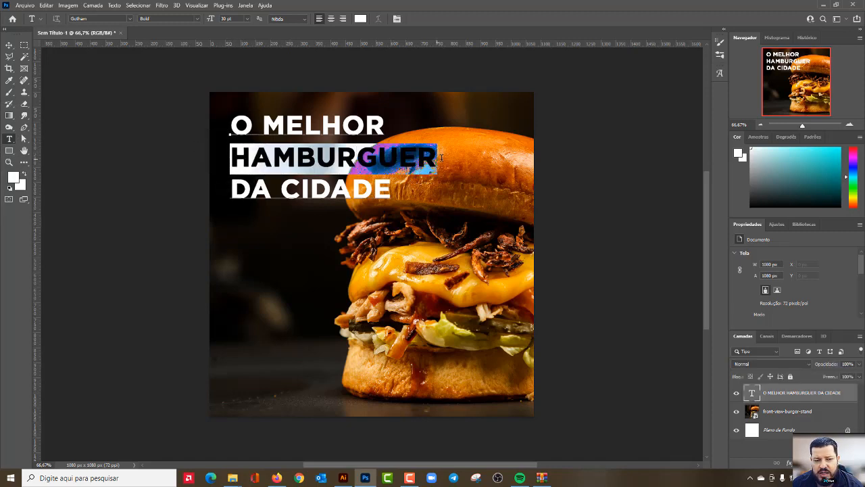
left_click_drag(861, 269, 862, 288)
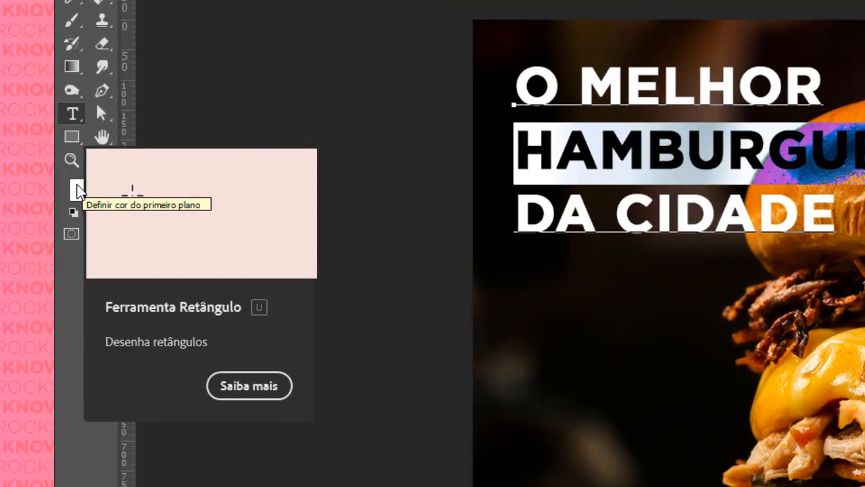
left_click(76, 191)
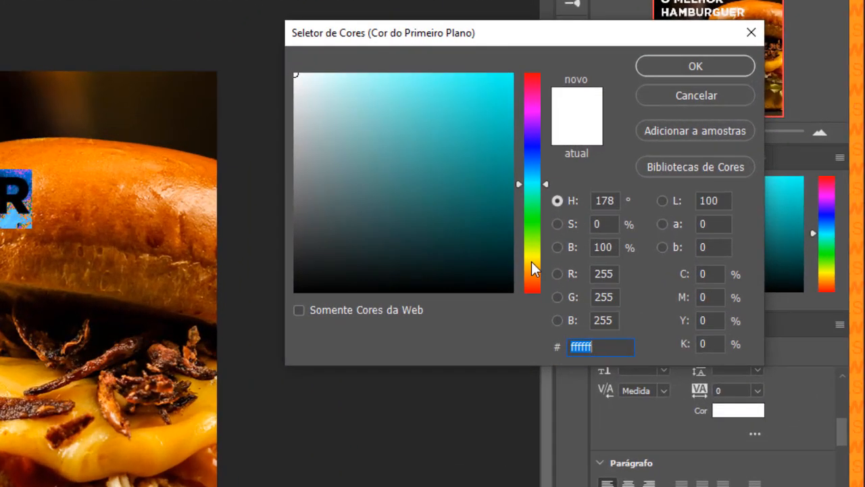
left_click(740, 194)
left_click_drag(532, 262, 532, 263)
left_click_drag(493, 149, 497, 135)
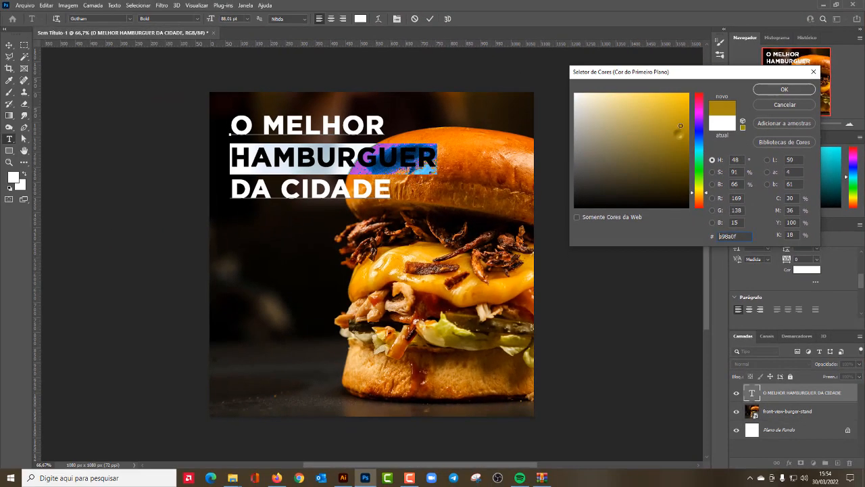
left_click_drag(680, 126, 696, 86)
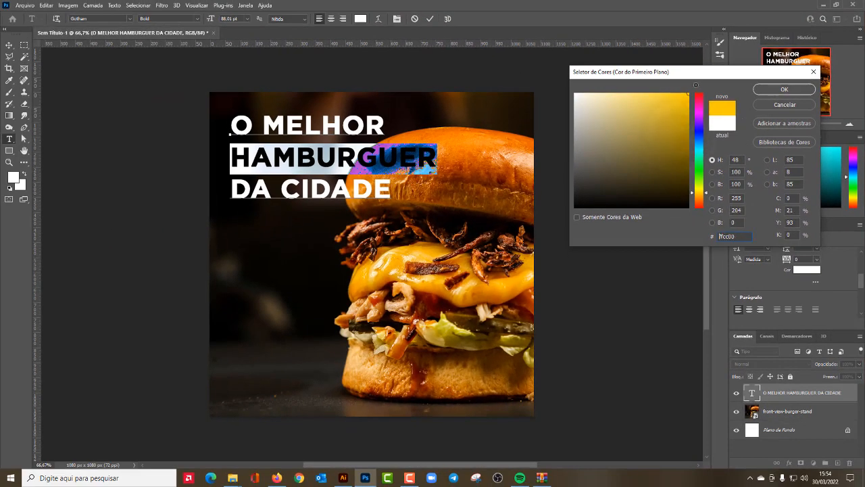
left_click(756, 90)
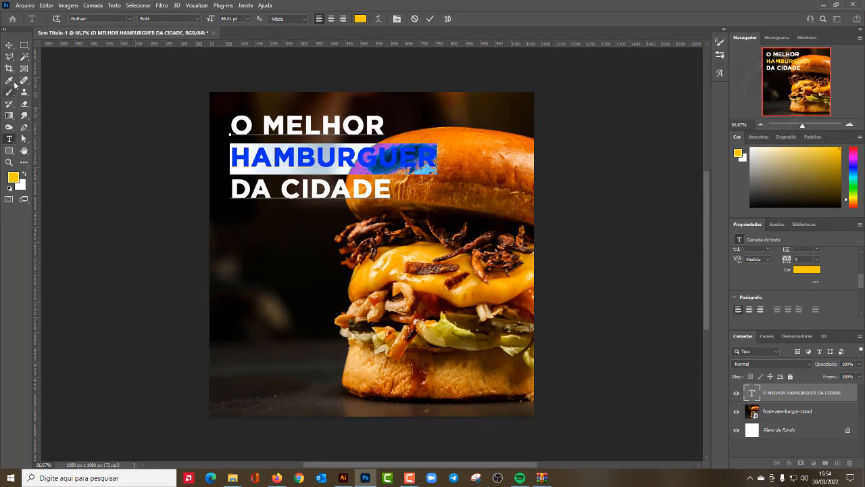
left_click(9, 45)
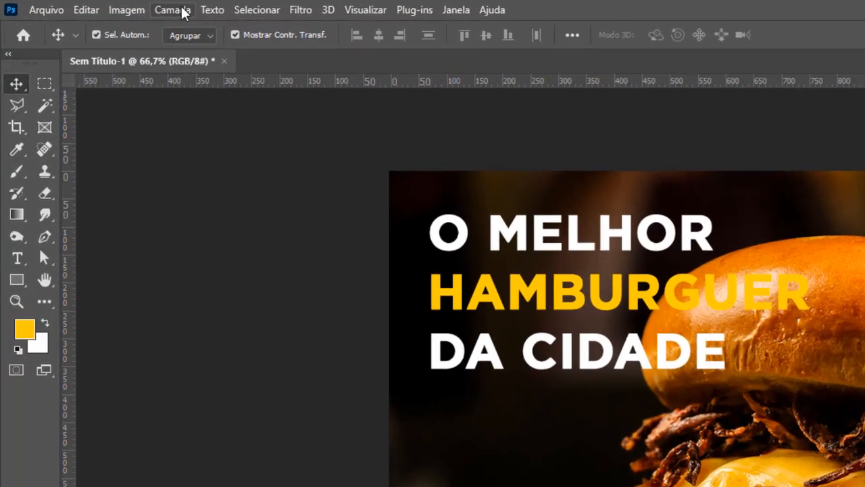
left_click(93, 6)
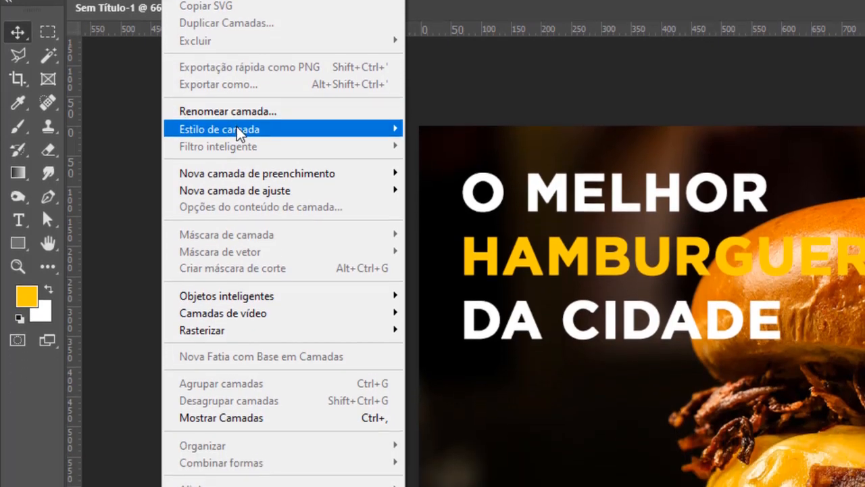
mouse_move(240, 132)
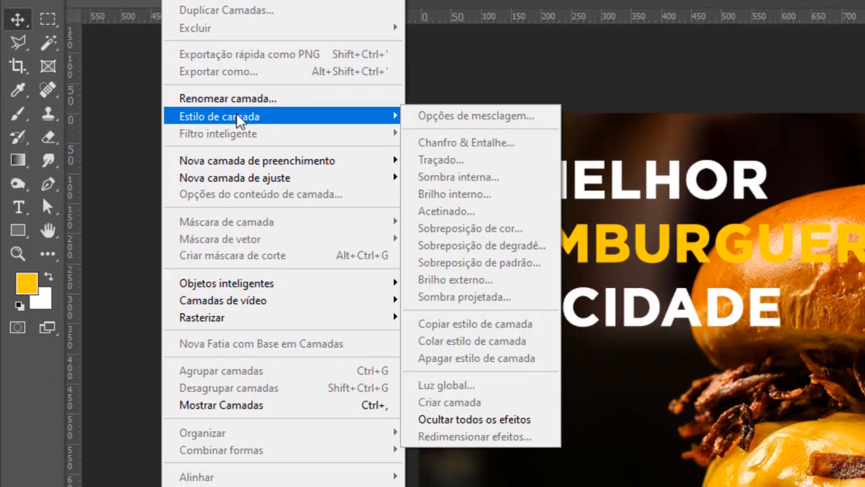
left_click(125, 7)
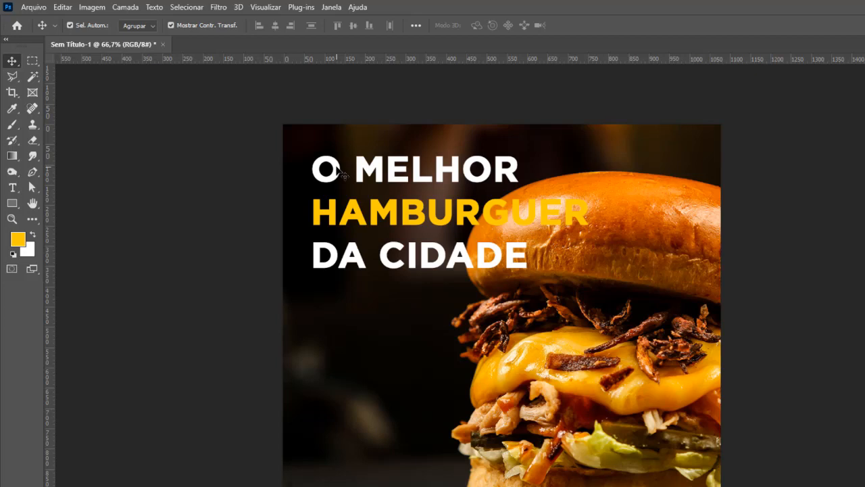
Add a drop shadow to the headline text layer with a 110° angle and a 10 px distance
left_click(341, 174)
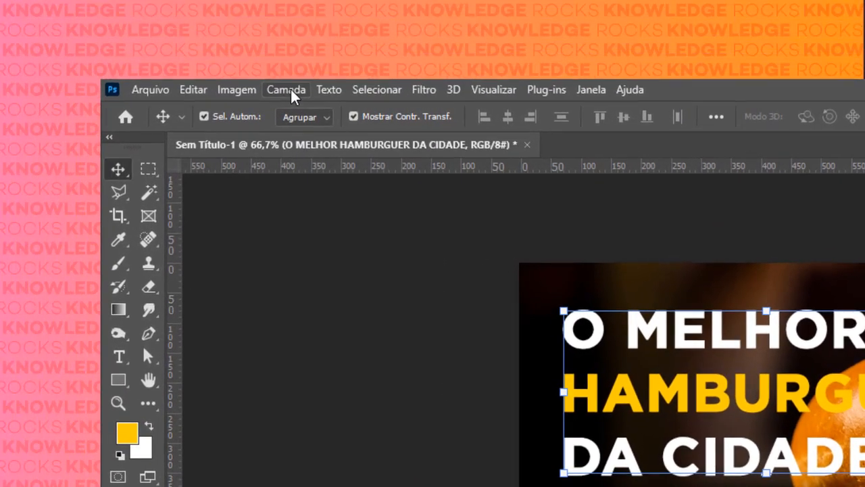
left_click(125, 7)
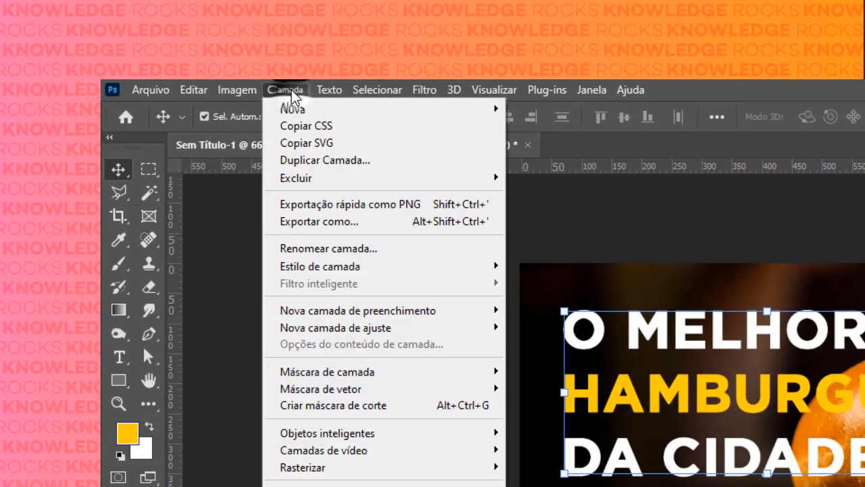
mouse_move(319, 270)
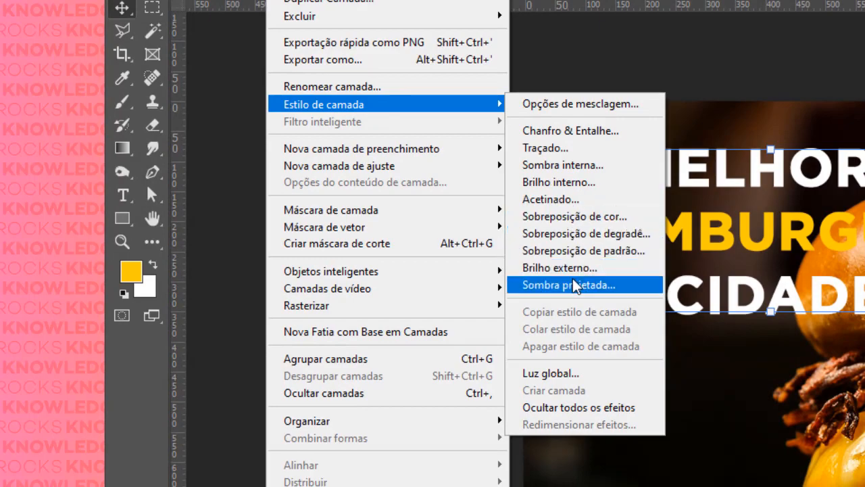
left_click(573, 285)
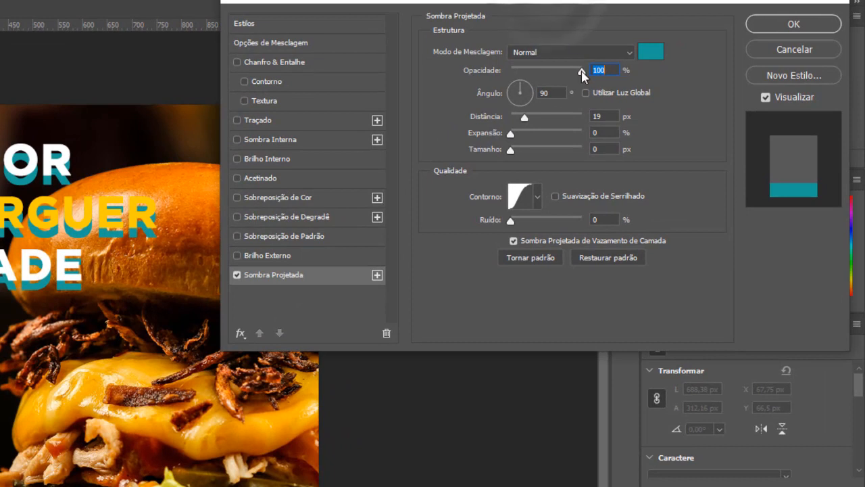
left_click(518, 89)
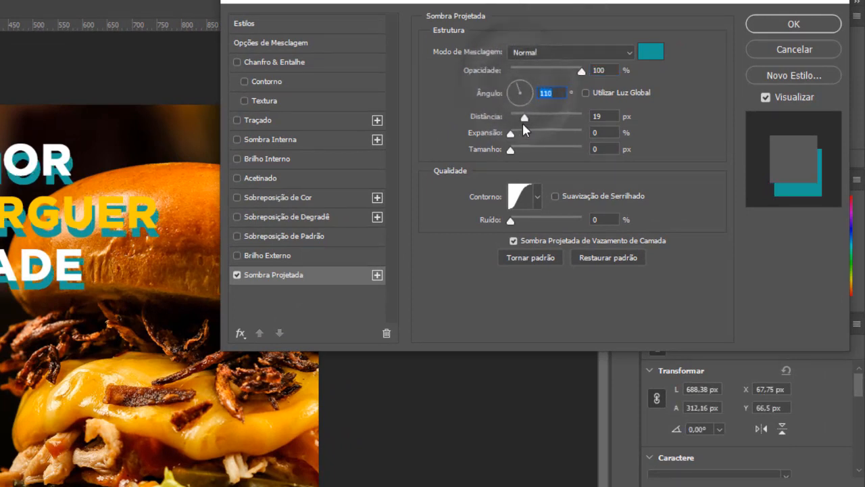
left_click_drag(524, 117, 520, 118)
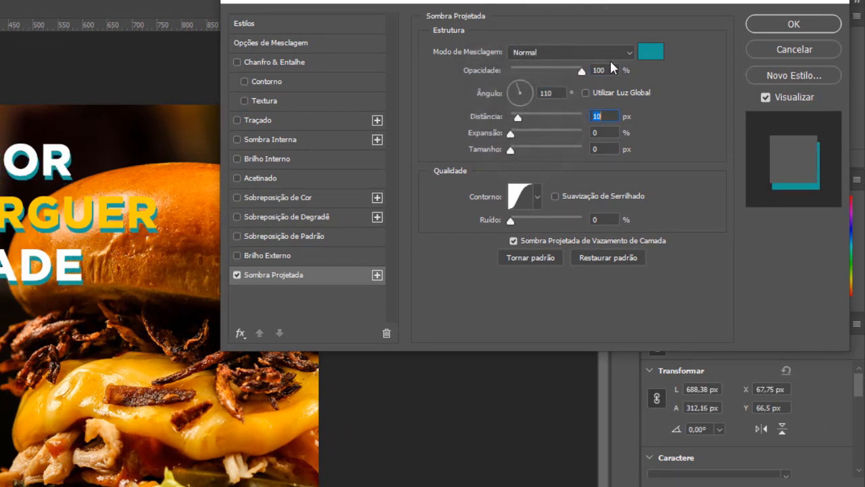
Change the headline's drop shadow color to black (#000000) and set its angle to 130°
left_click(651, 51)
left_click_drag(473, 142, 386, 295)
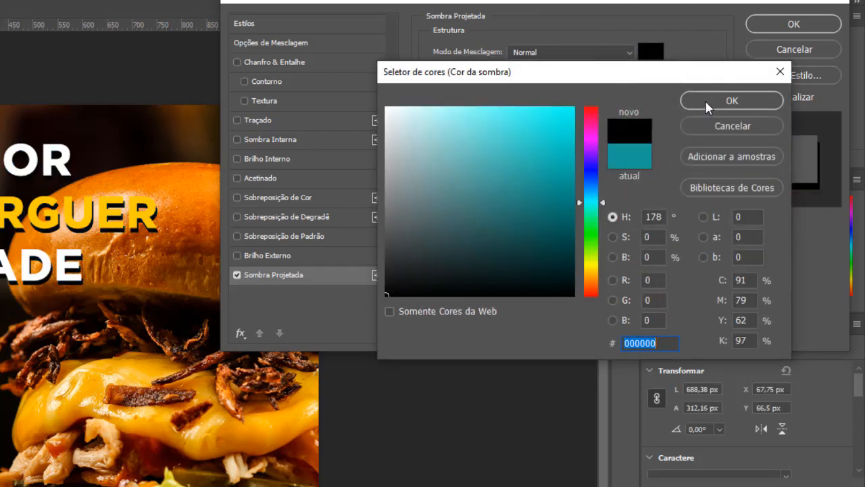
left_click(705, 100)
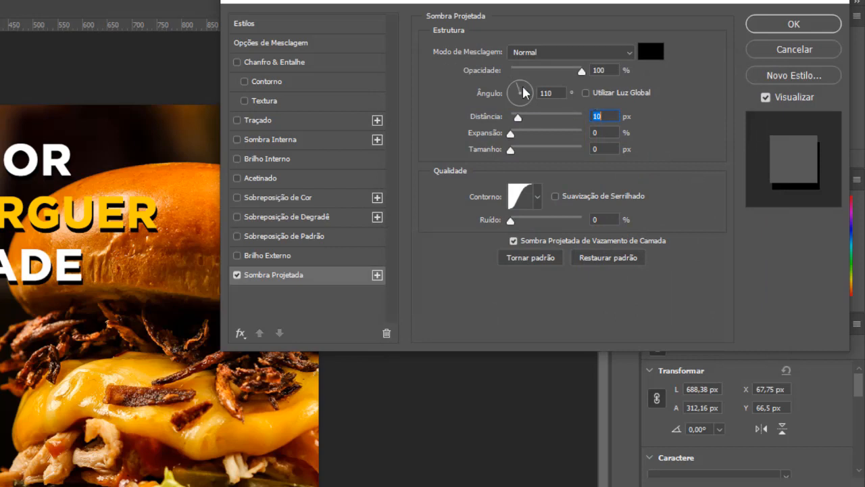
left_click_drag(517, 86, 517, 86)
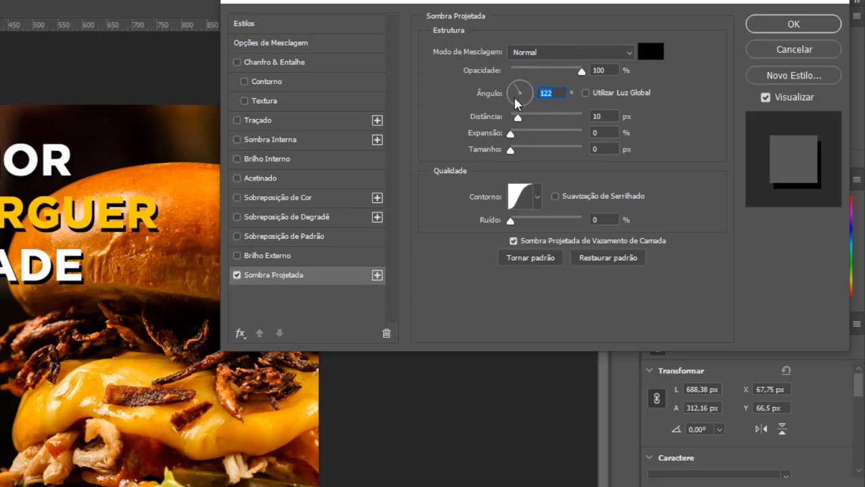
mouse_move(517, 91)
left_mouse_down()
mouse_move(528, 85)
mouse_move(515, 86)
left_mouse_up()
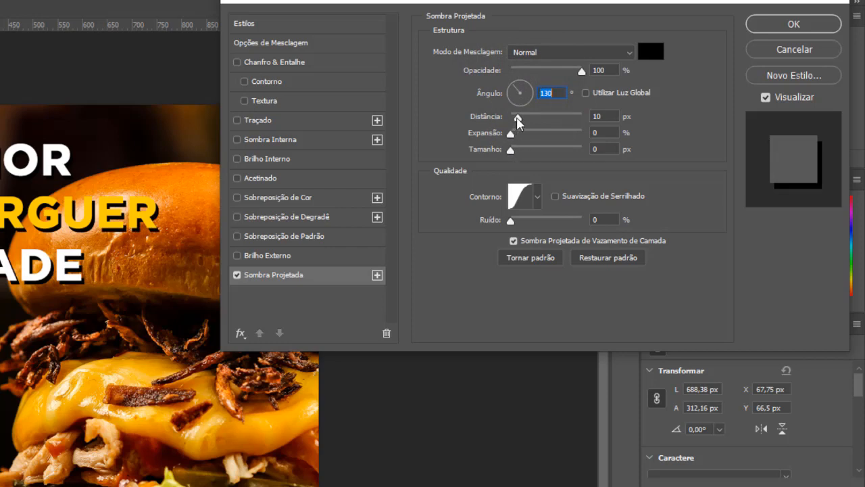
Adjust the headline's drop shadow to a 10 px distance, 0% spread and 18 px size
mouse_move(517, 118)
left_mouse_down()
mouse_move(576, 116)
mouse_move(521, 121)
left_mouse_up()
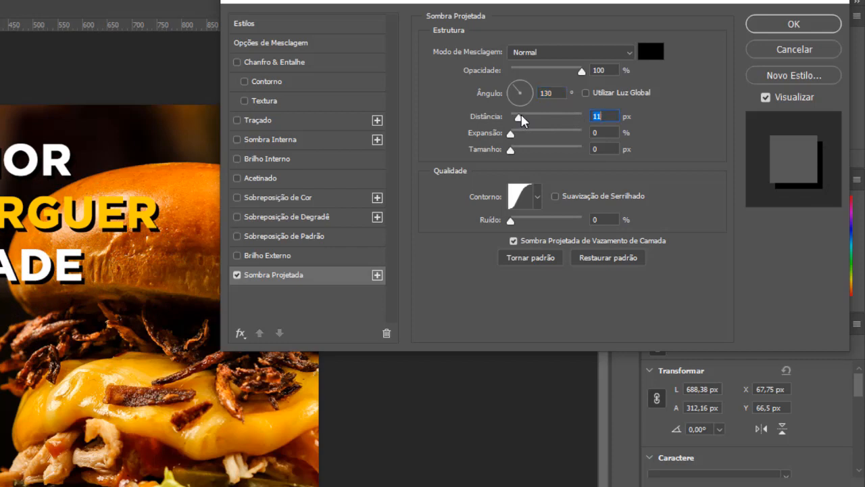
left_click_drag(522, 120, 517, 119)
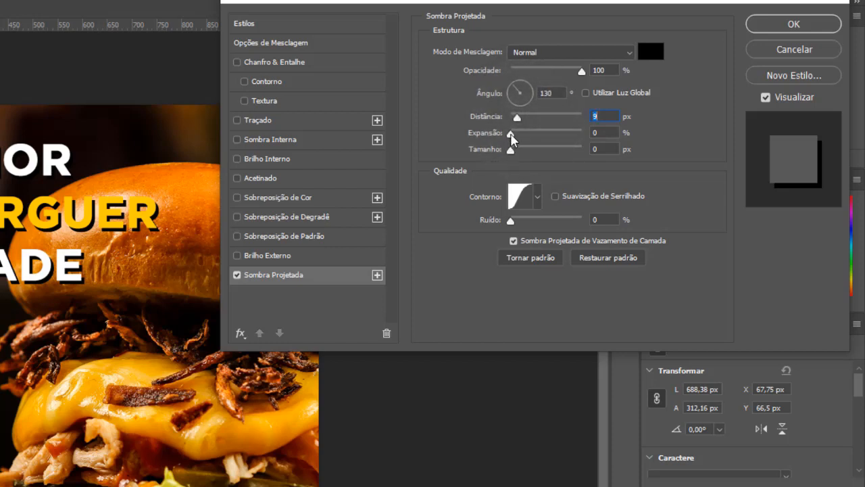
mouse_move(511, 134)
left_mouse_down()
mouse_move(570, 130)
mouse_move(508, 138)
left_mouse_up()
left_click_drag(512, 150, 521, 151)
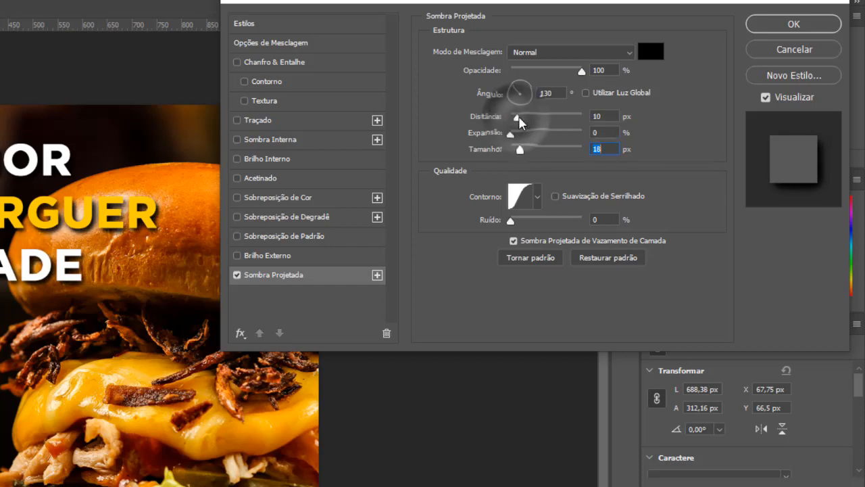
mouse_move(518, 116)
left_mouse_down()
mouse_move(532, 116)
mouse_move(518, 117)
left_mouse_up()
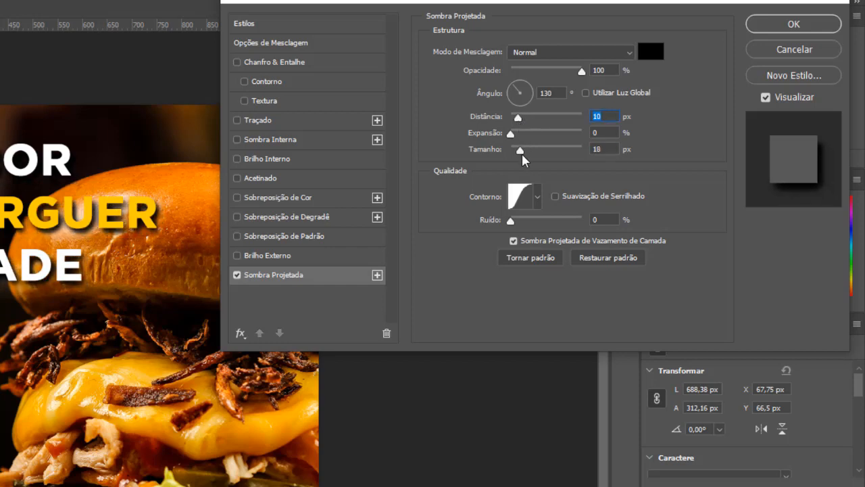
mouse_move(521, 151)
left_mouse_down()
mouse_move(512, 152)
mouse_move(521, 151)
mouse_move(512, 133)
mouse_move(545, 135)
mouse_move(508, 140)
left_mouse_up()
left_click(503, 137)
Keep the drop shadow's blend mode at Normal and apply the layer style to the headline
left_click(608, 55)
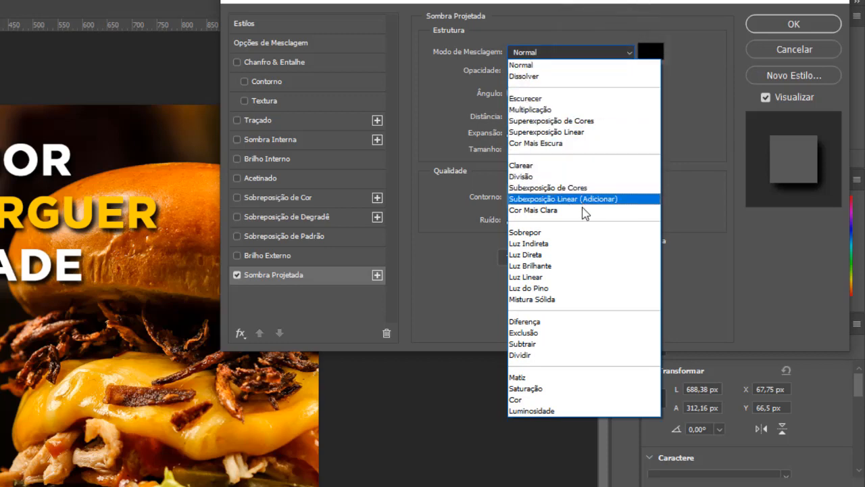
left_click(527, 65)
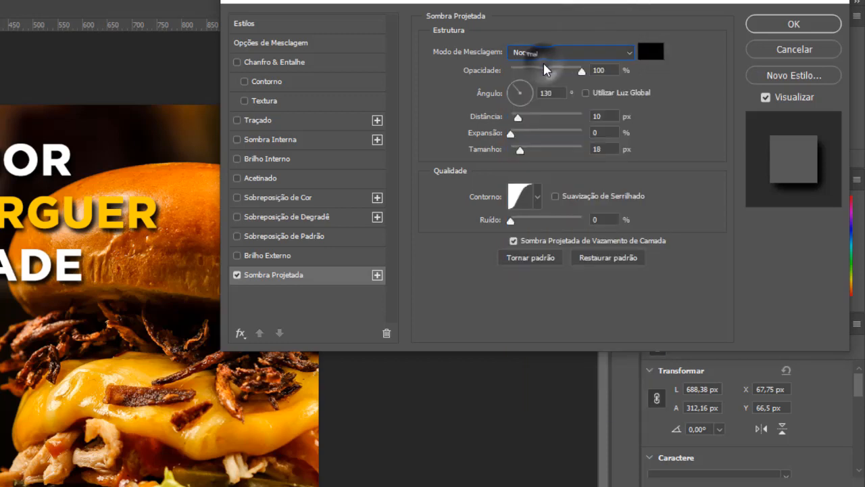
left_click(755, 29)
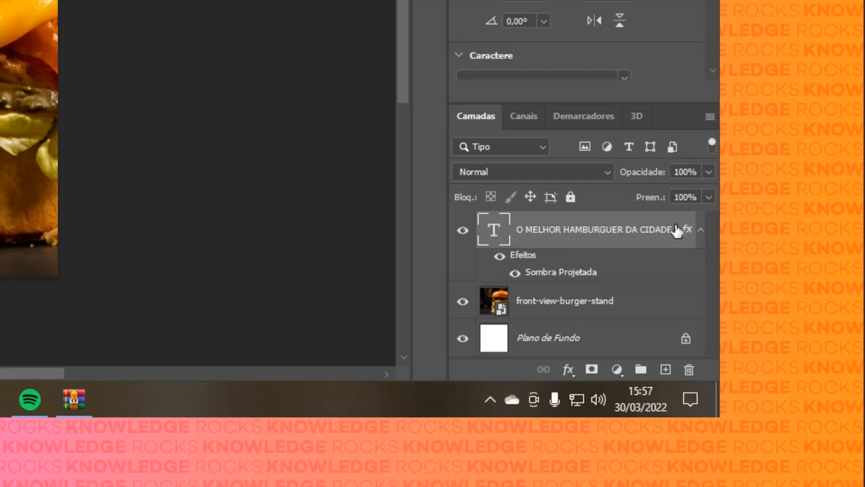
Review the headline layer's effects and its drop shadow settings, and collapse the effects list
left_click(701, 229)
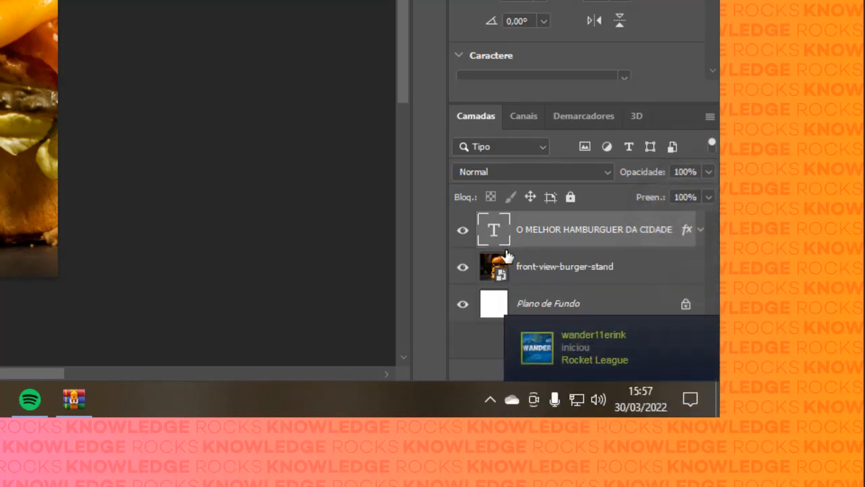
left_click(701, 230)
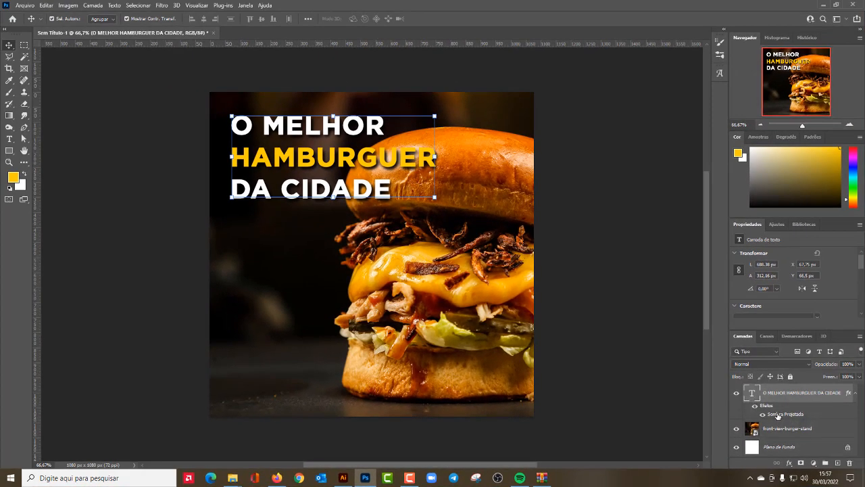
double_click(778, 415)
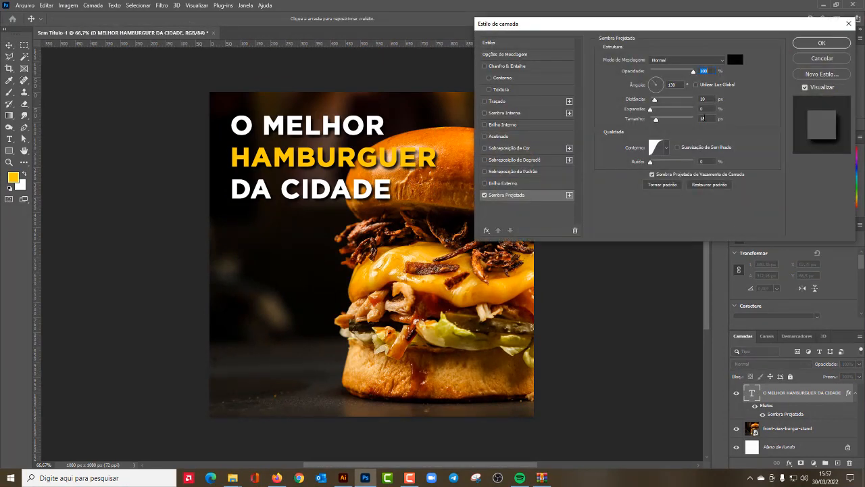
left_click(804, 44)
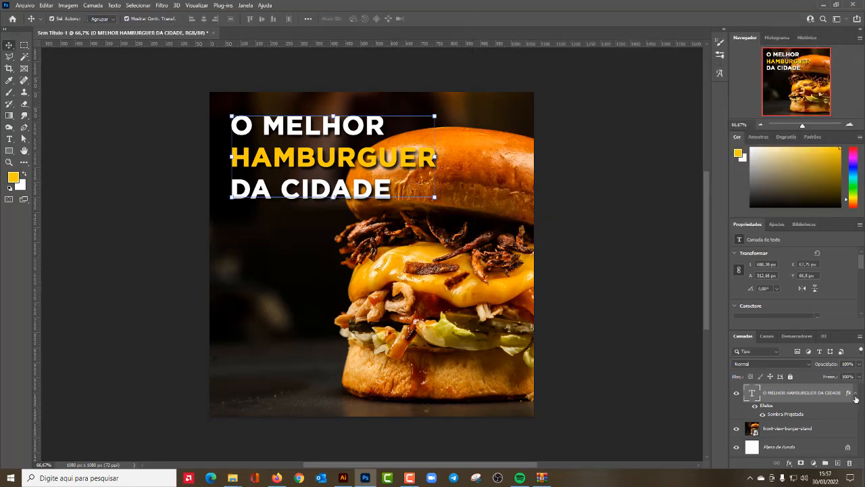
left_click(855, 395)
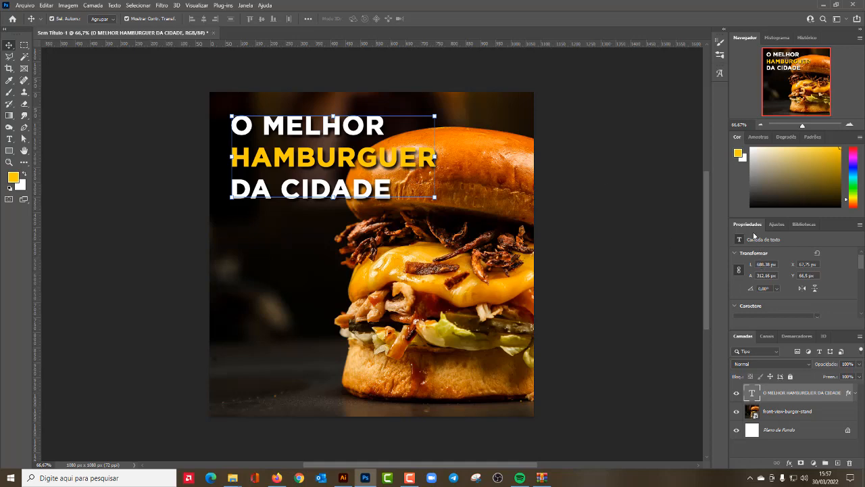
Set the headline's leading to 88 pt in the text layer's character properties
scroll(860, 265, "down", 3)
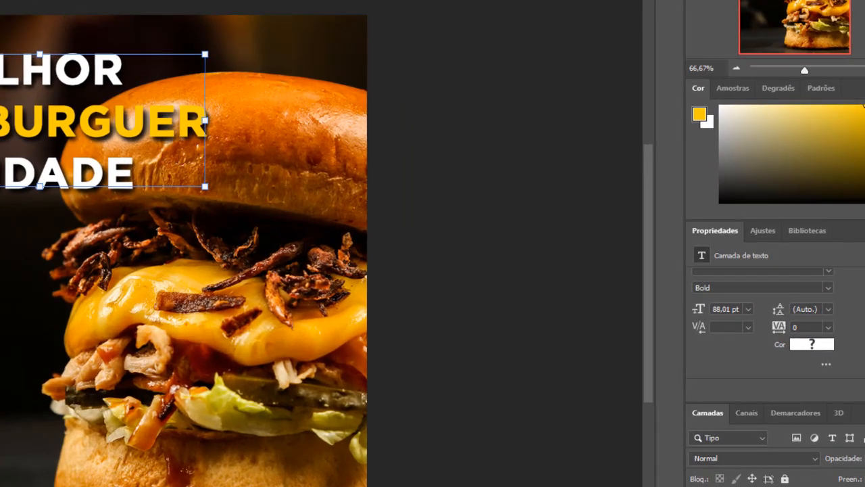
left_click(827, 309)
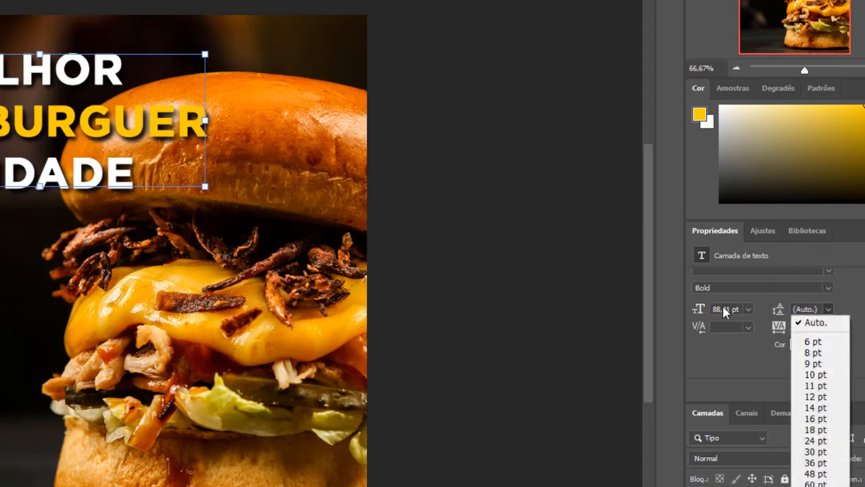
left_click(809, 310)
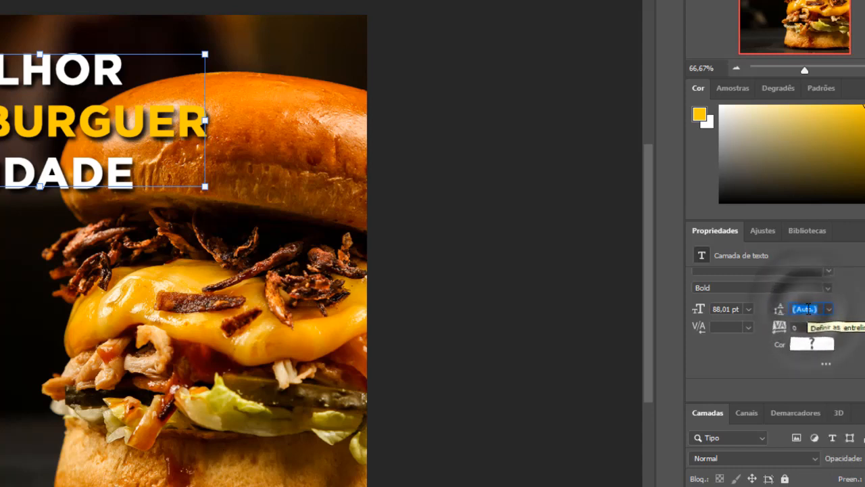
type("88")
key("Return")
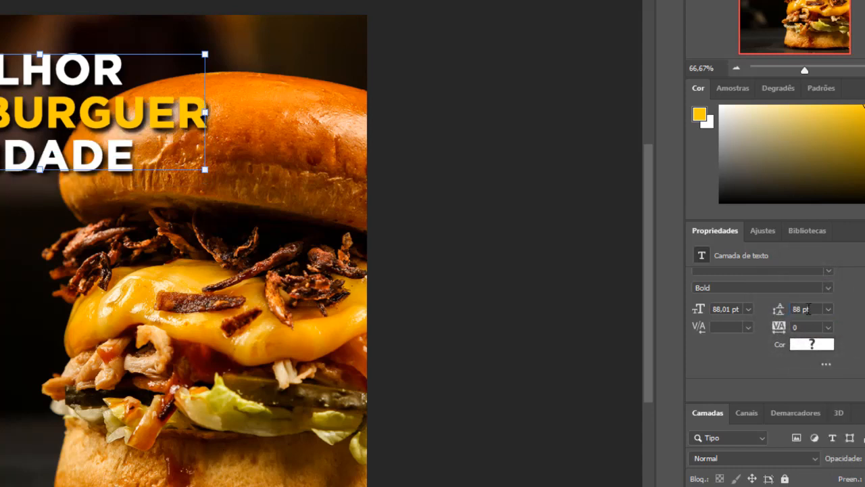
Set the headline's leading to 95 pt and shift the text block slightly to the left
left_click(799, 309)
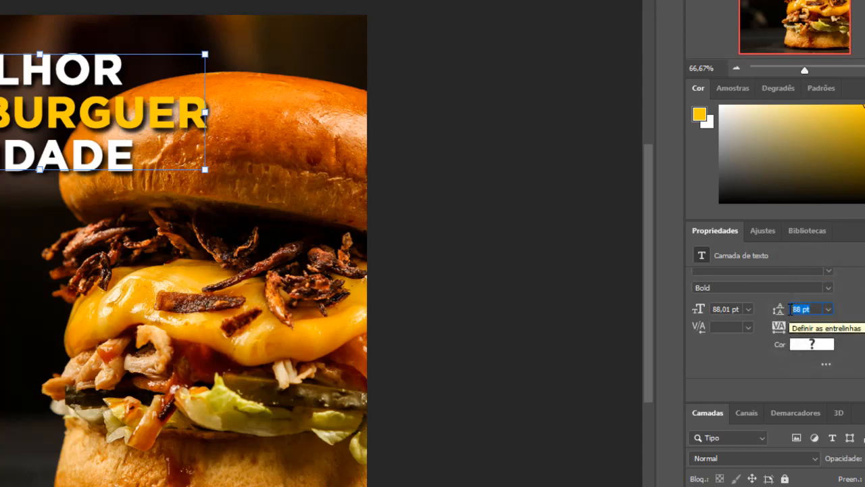
type("95")
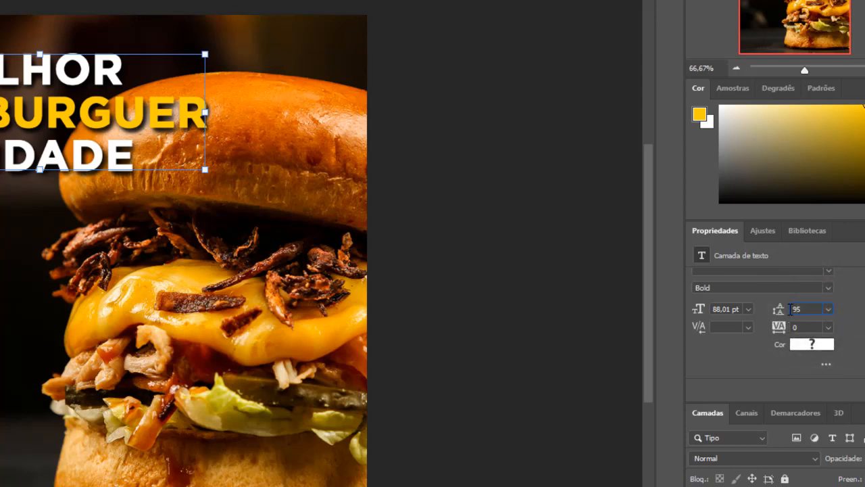
key("Return")
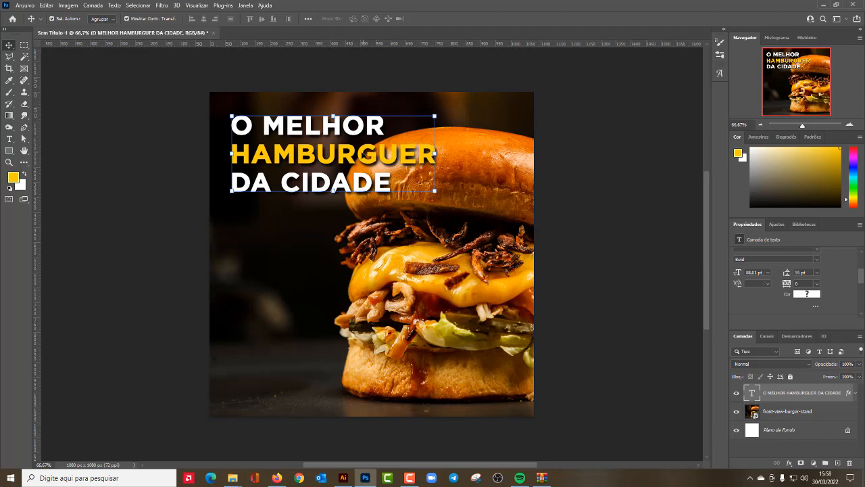
left_click_drag(363, 155, 357, 157)
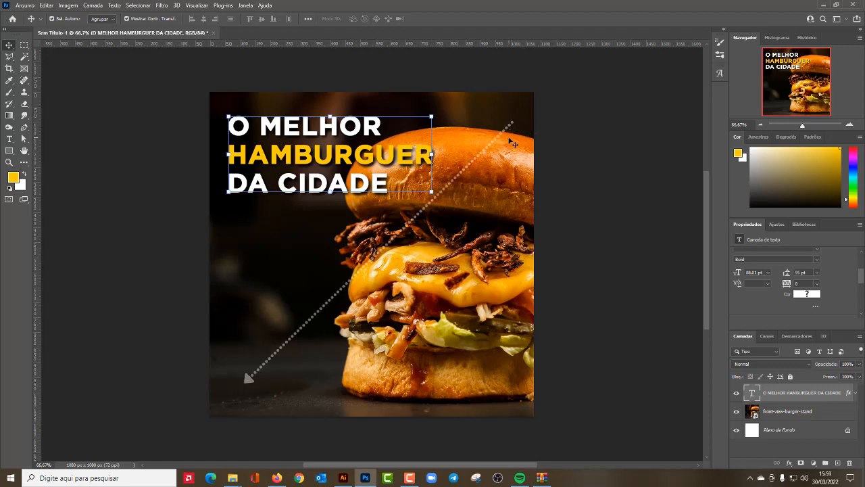
right_click(9, 151)
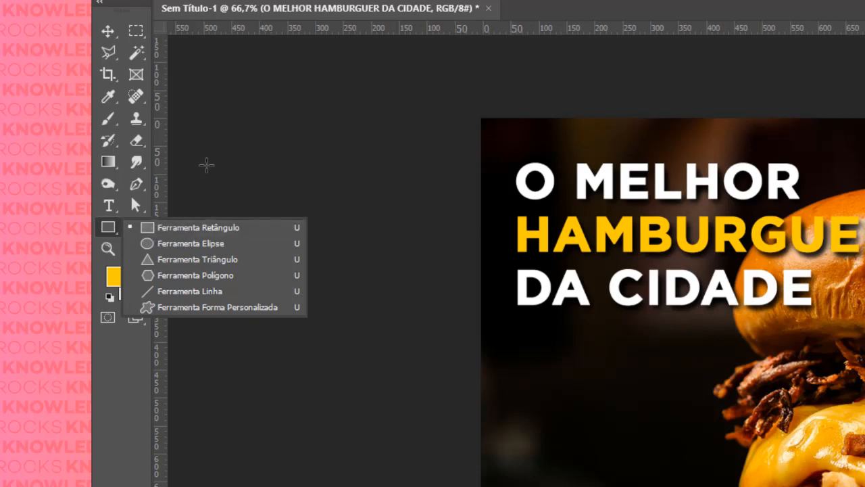
key("Escape")
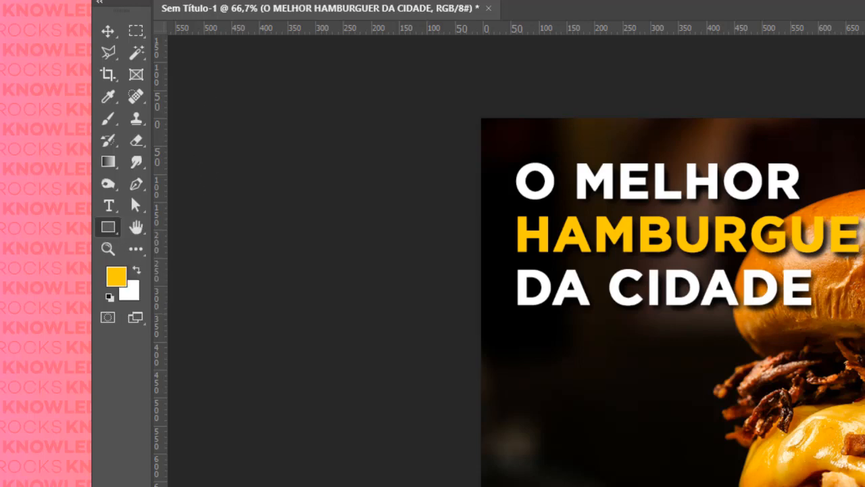
left_click(108, 34)
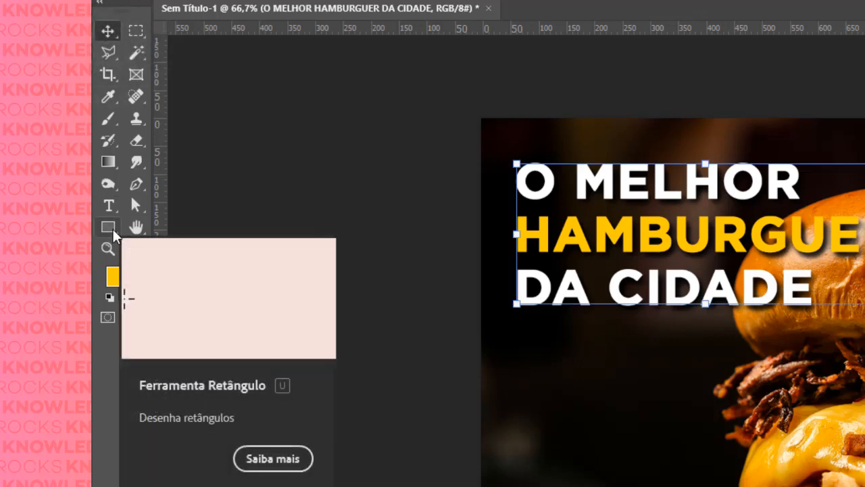
Draw a yellow circle about 311 px in diameter below the headline with the Ellipse tool, and deselect it
left_click(112, 230)
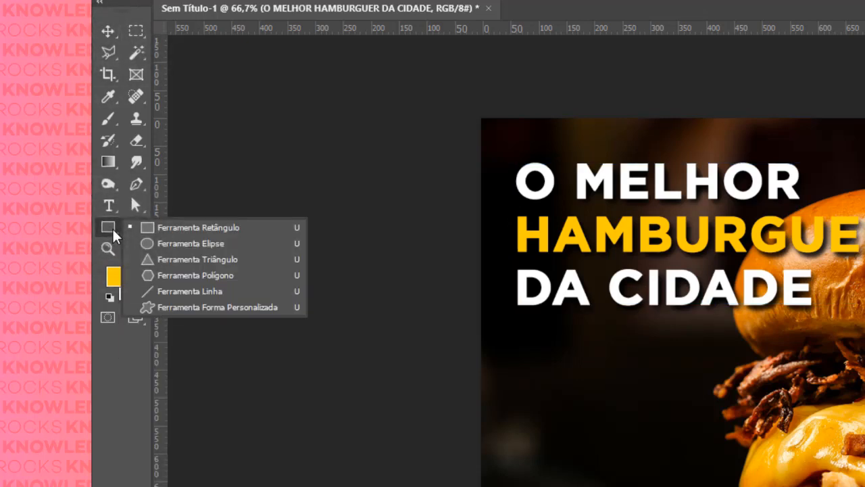
left_click(149, 242)
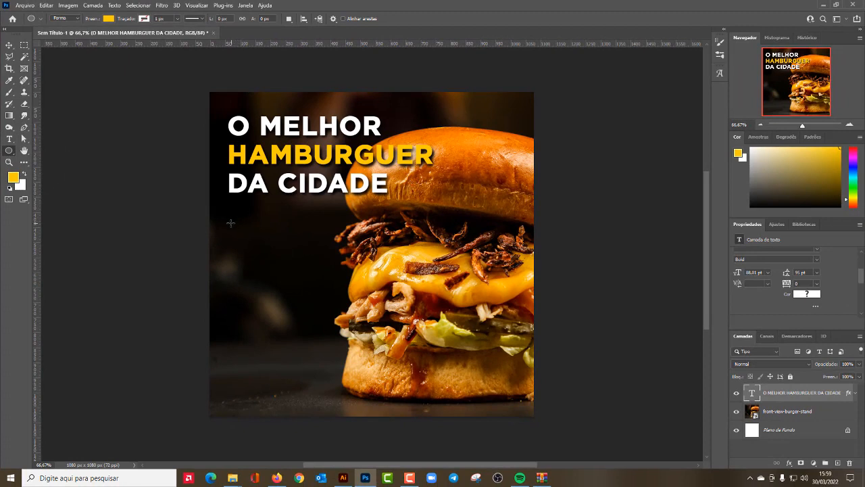
left_click_drag(230, 222, 329, 315)
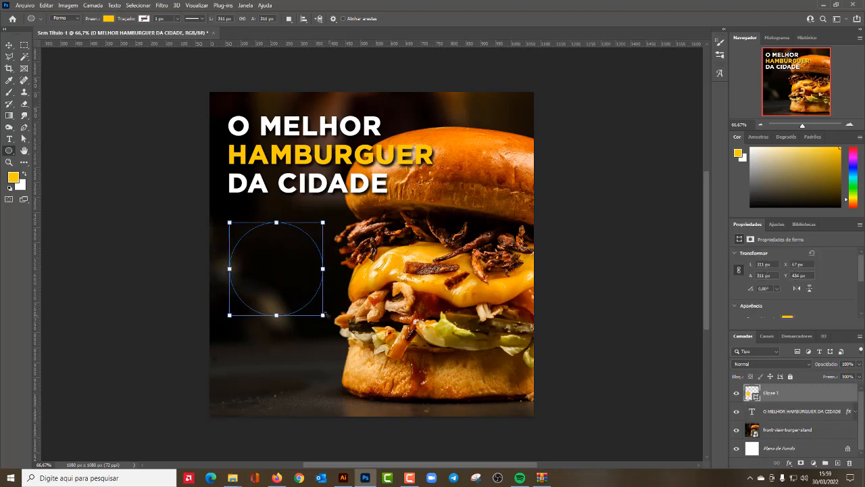
left_click(9, 46)
left_click(88, 175)
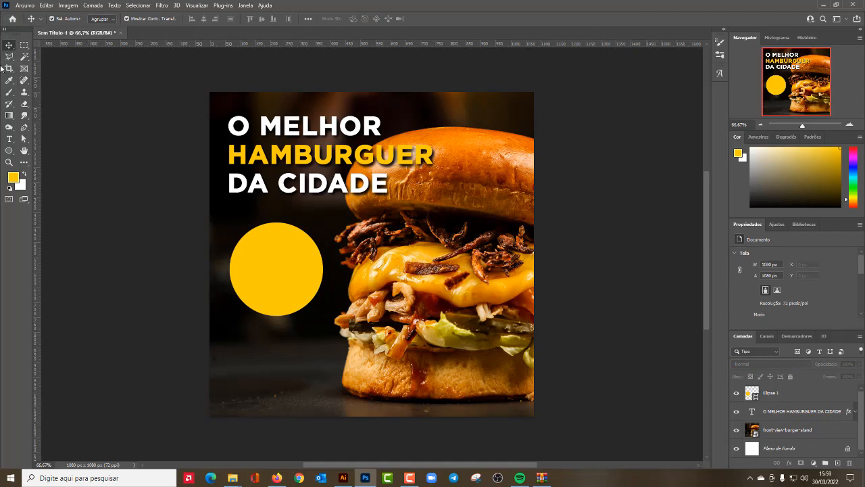
Add the text "oferta" on the yellow circle and set its colour to black (000000)
left_click(11, 140)
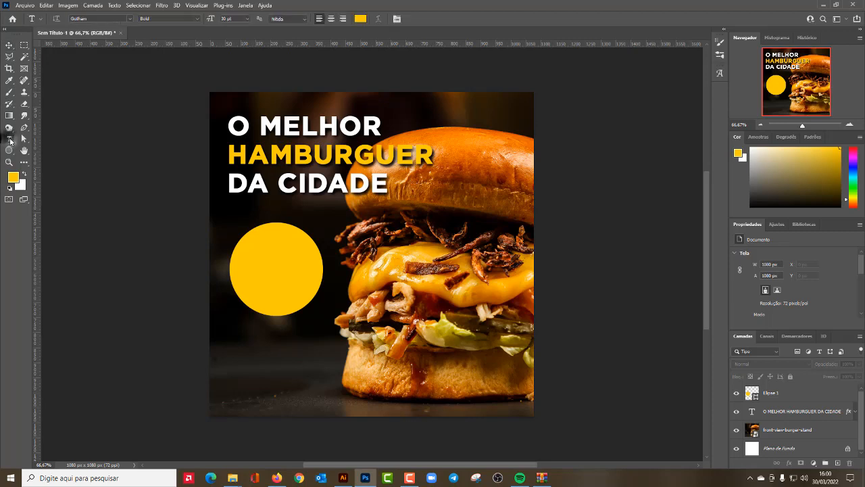
left_click(276, 249)
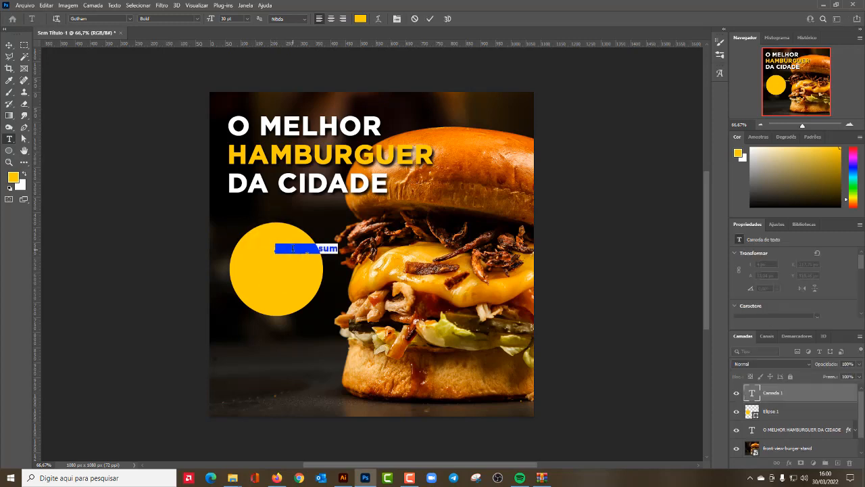
key("BackSpace")
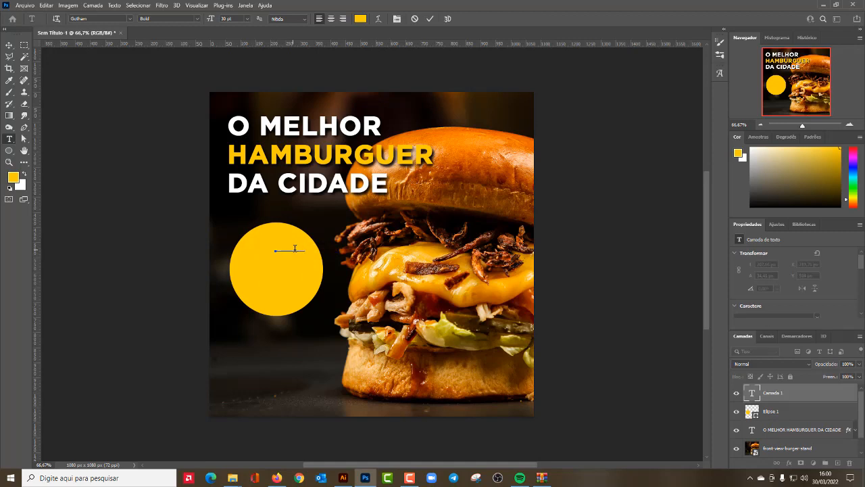
left_click_drag(305, 249, 257, 249)
left_click(13, 178)
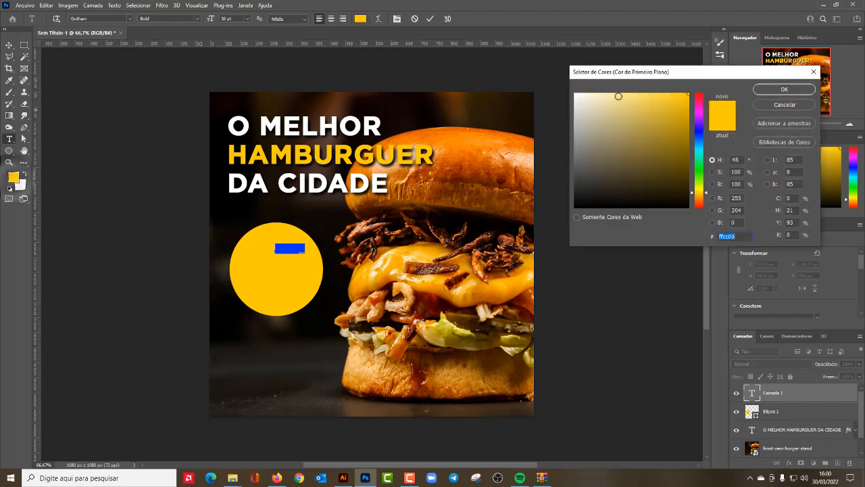
left_click_drag(618, 137, 597, 122)
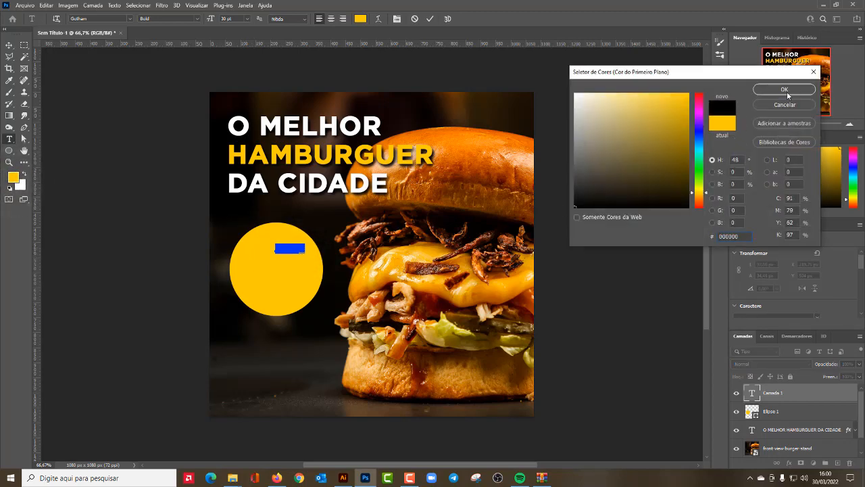
left_click(785, 89)
left_click(9, 45)
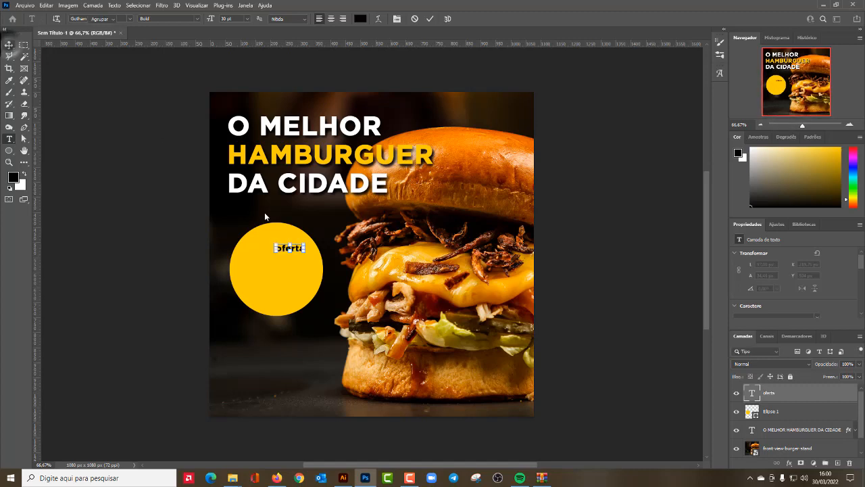
Centre-align the "oferta" text's paragraph and position the text in the middle of the circle's upper part
mouse_move(284, 249)
left_mouse_down()
mouse_move(264, 261)
mouse_move(261, 237)
mouse_move(272, 246)
left_mouse_up()
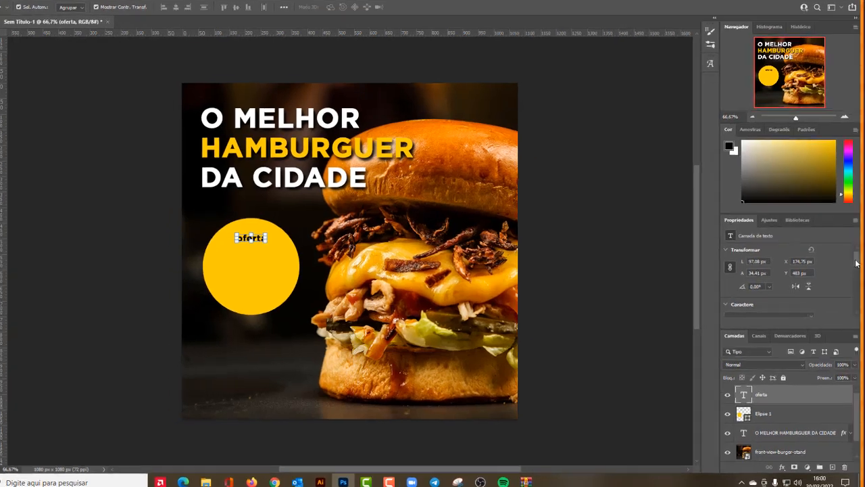
left_click_drag(860, 263, 862, 285)
mouse_move(737, 230)
left_mouse_down()
mouse_move(736, 211)
mouse_move(738, 238)
left_mouse_up()
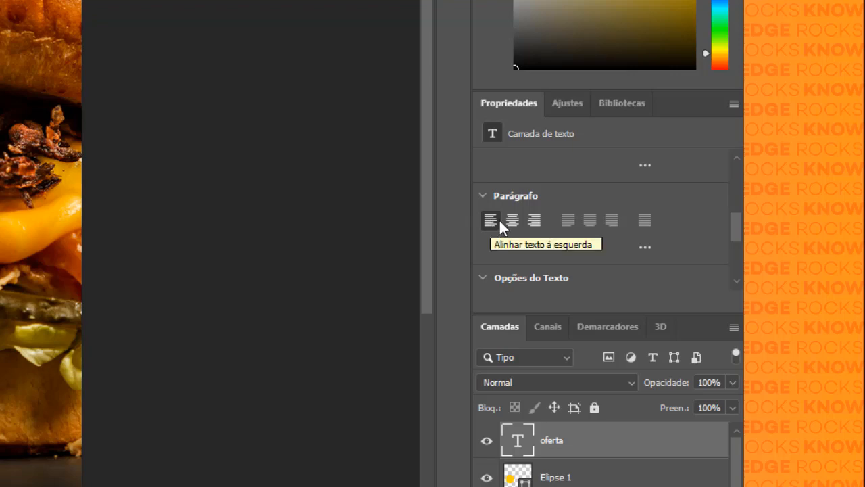
left_click(514, 222)
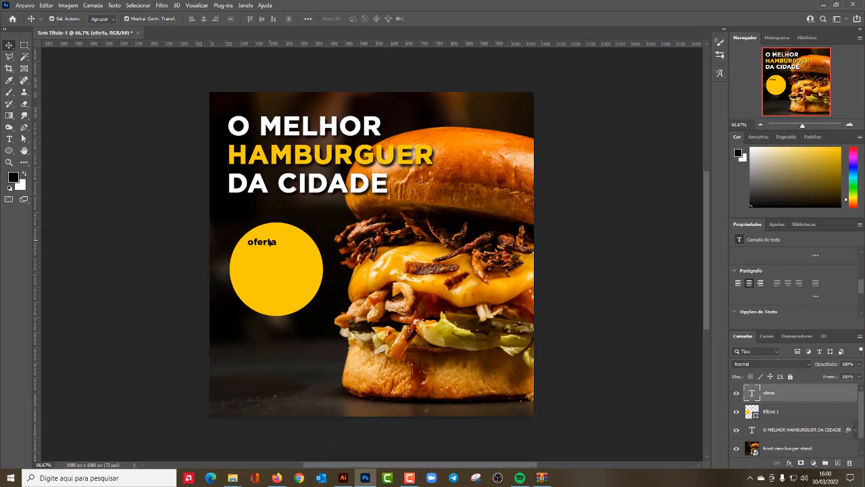
left_click_drag(268, 243, 286, 241)
Replace the circle's text with "OFERTA DE LANÇAMENTO!" in capitals, breaking the line after "DE"
key("t")
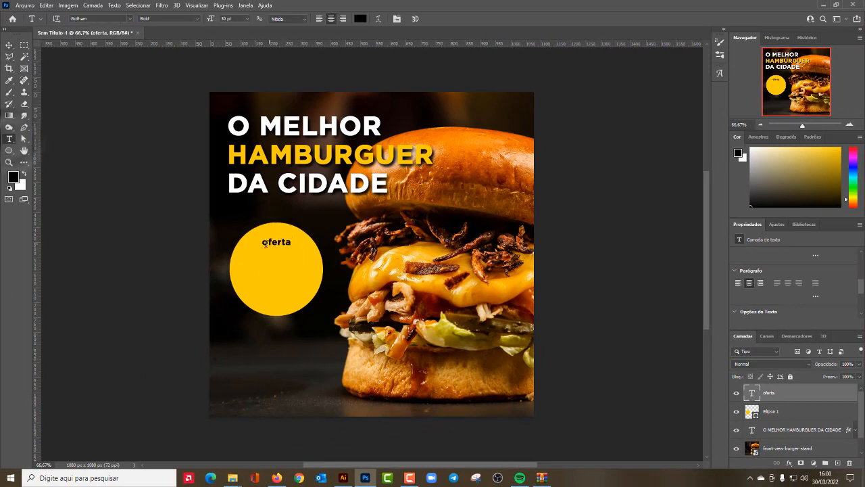
left_click_drag(262, 242, 305, 245)
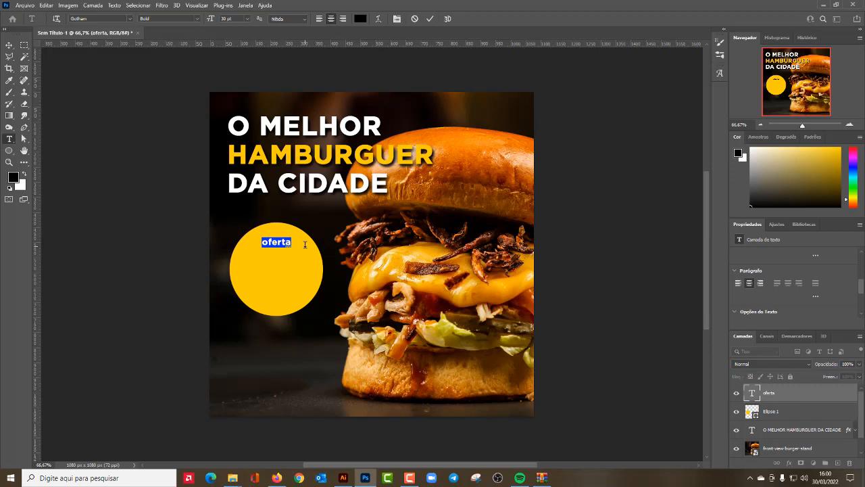
type("OFERTA")
key("Return")
type("DE ")
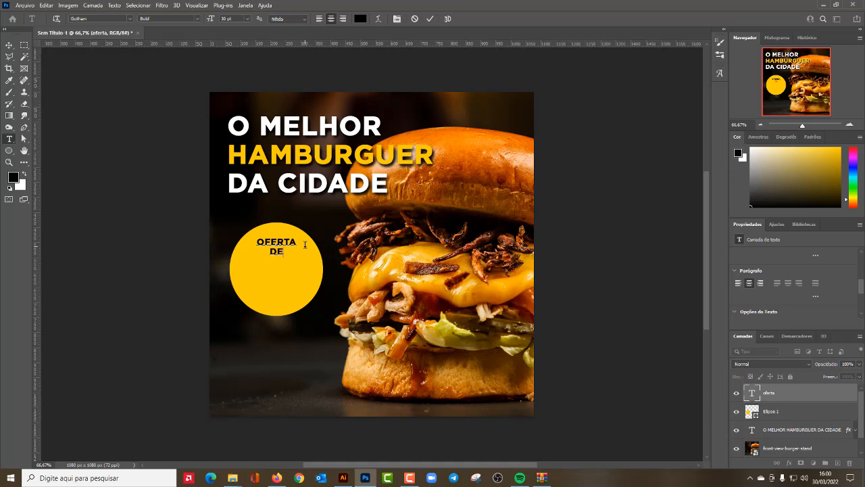
type("LANÇAMEN")
key("BackSpace")
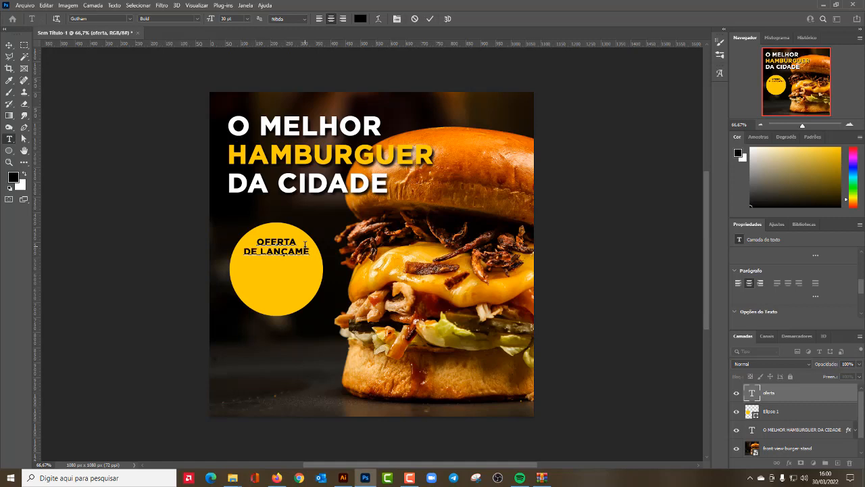
key("BackSpace")
key("BackSpace")
key("BackSpace")
key("BackSpace")
key("BackSpace")
key("BackSpace")
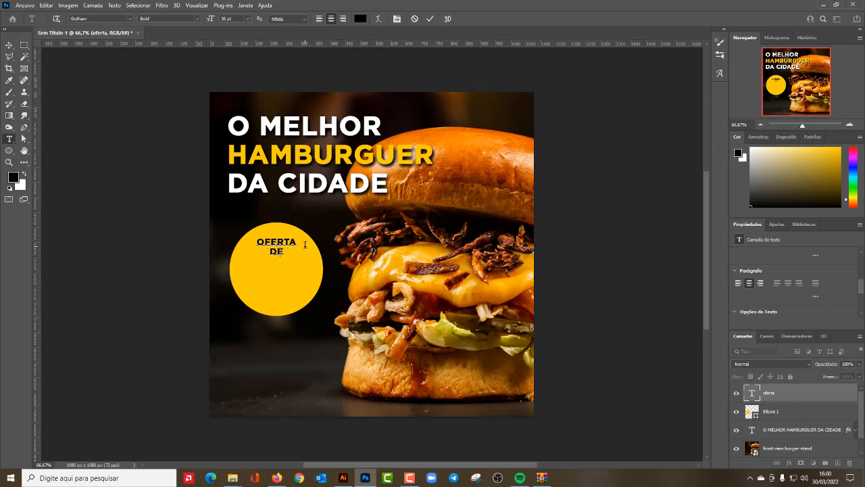
key("BackSpace")
key("BackSpace")
key("BackSpace")
type("DE")
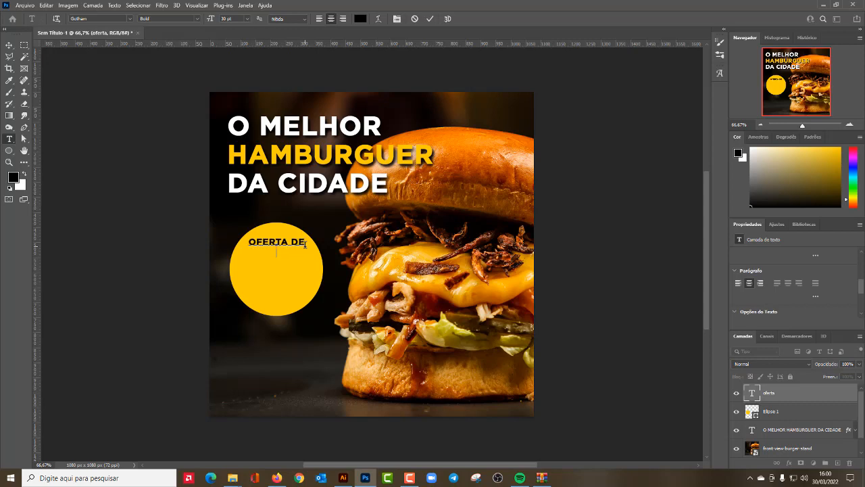
type(" LANÇAMENTO")
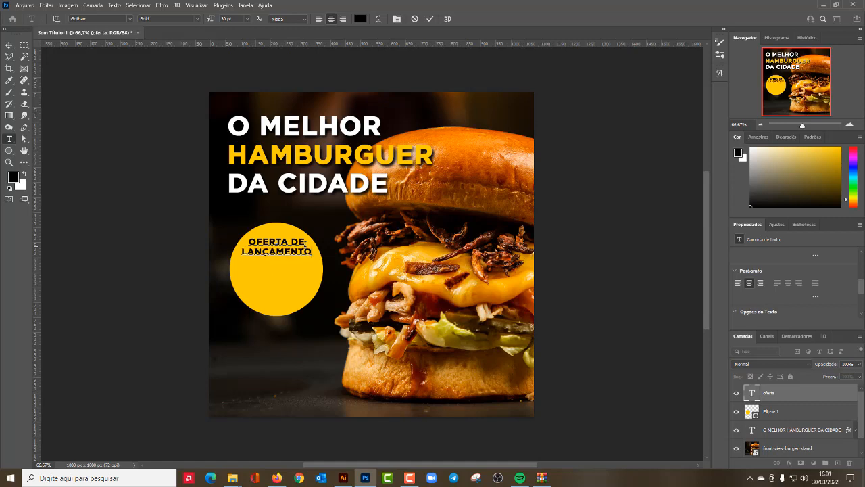
type("!")
Move the two-line offer text down to the centre of the yellow circle
key("ctrl")
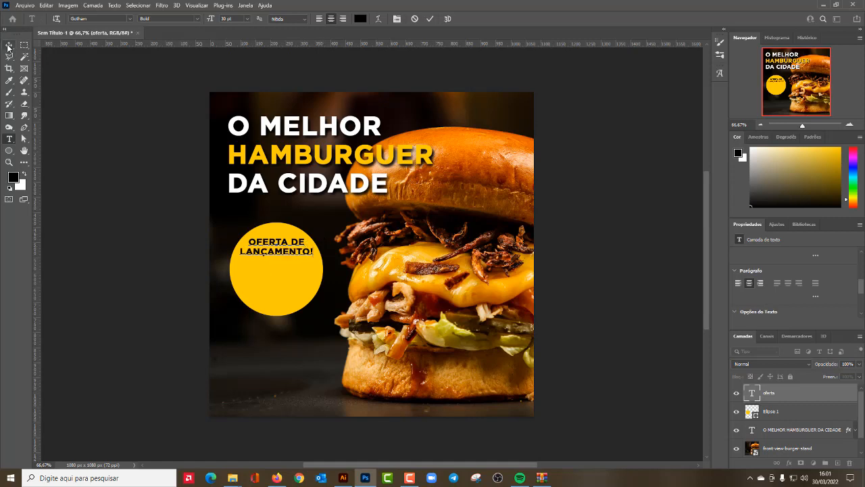
left_click(9, 45)
left_click_drag(294, 247, 293, 268)
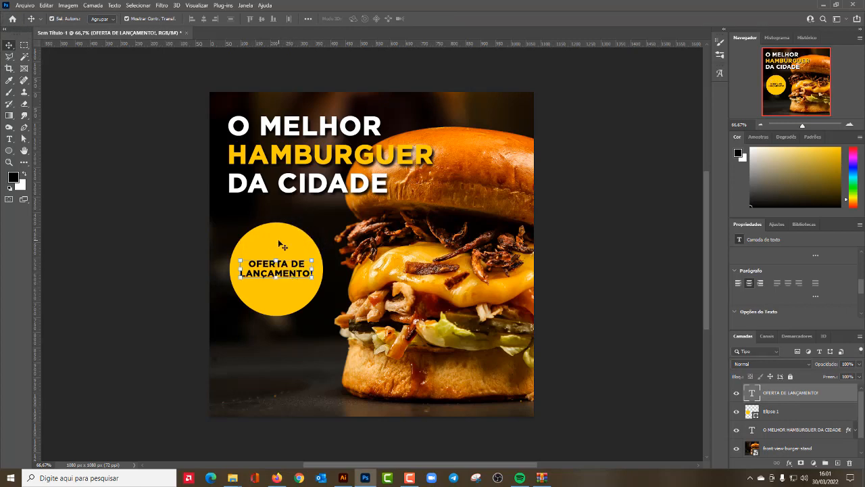
Try selecting the yellow circle and the offer text individually and together on the canvas, and clear the selection
left_click(283, 246, "shift")
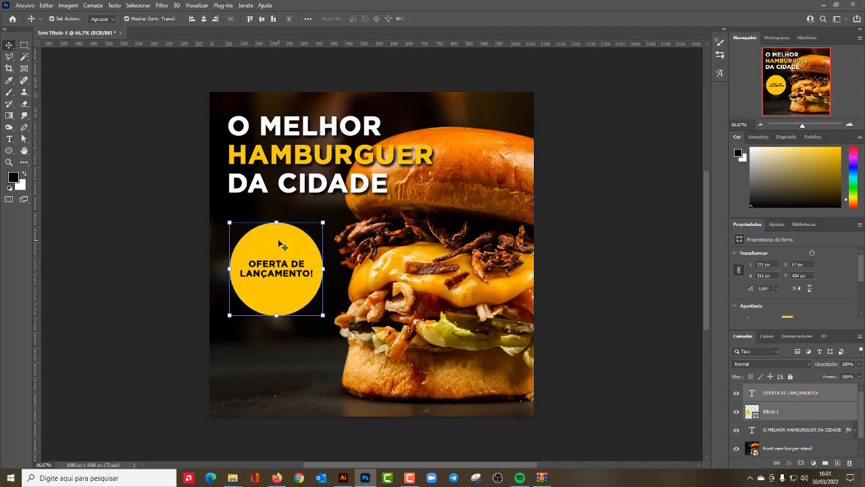
left_click(123, 220)
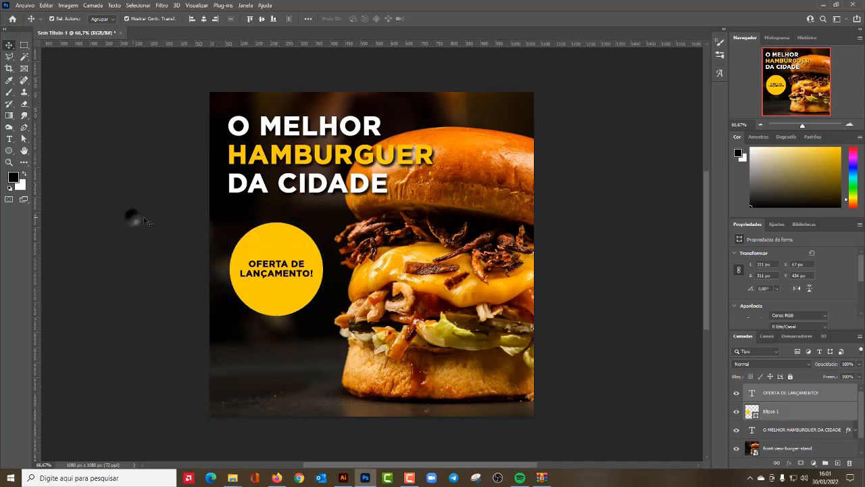
left_click(277, 238)
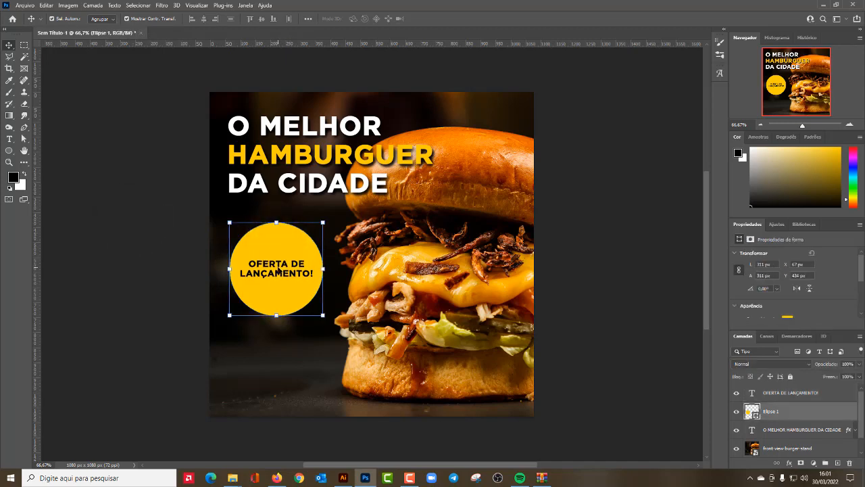
left_click(277, 266)
left_click(272, 241)
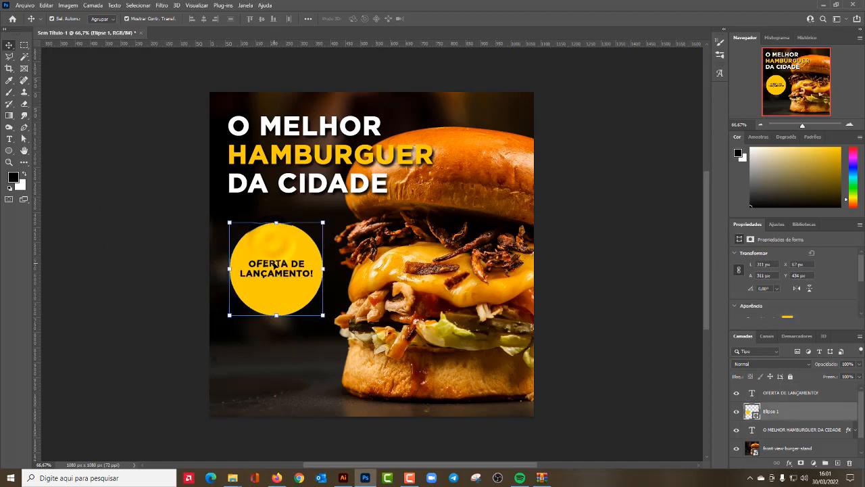
left_click(275, 265)
left_click(273, 240)
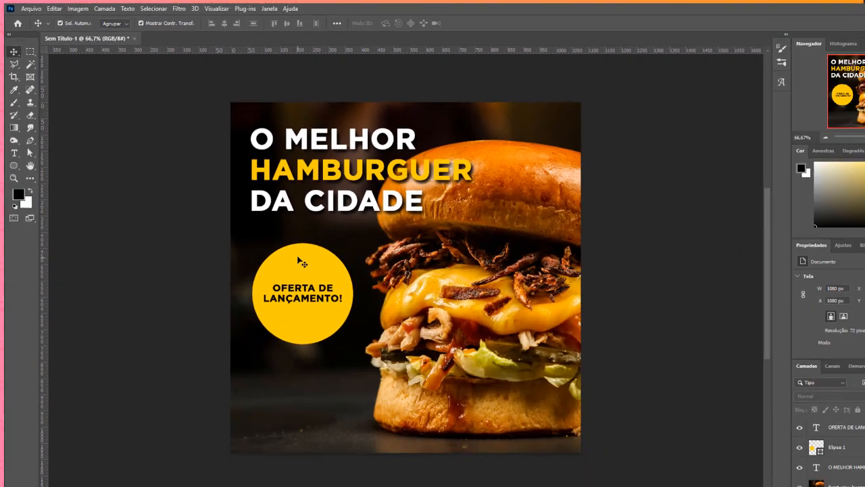
left_click(272, 234)
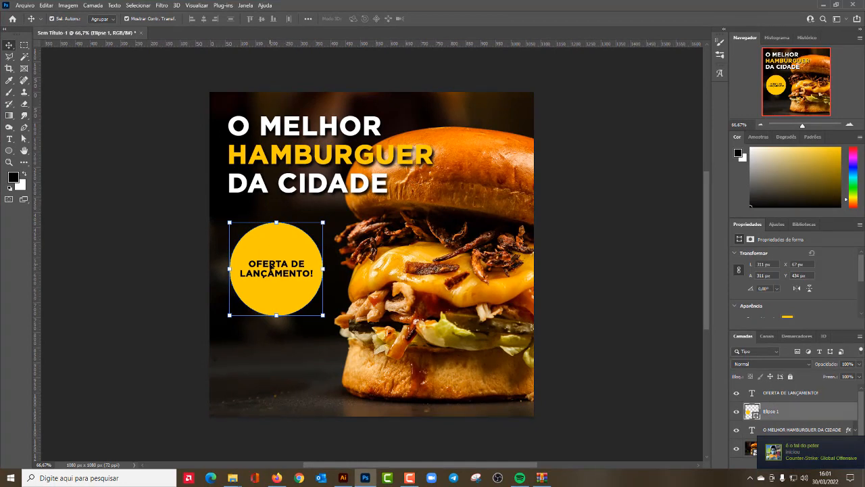
left_click(271, 265, "shift")
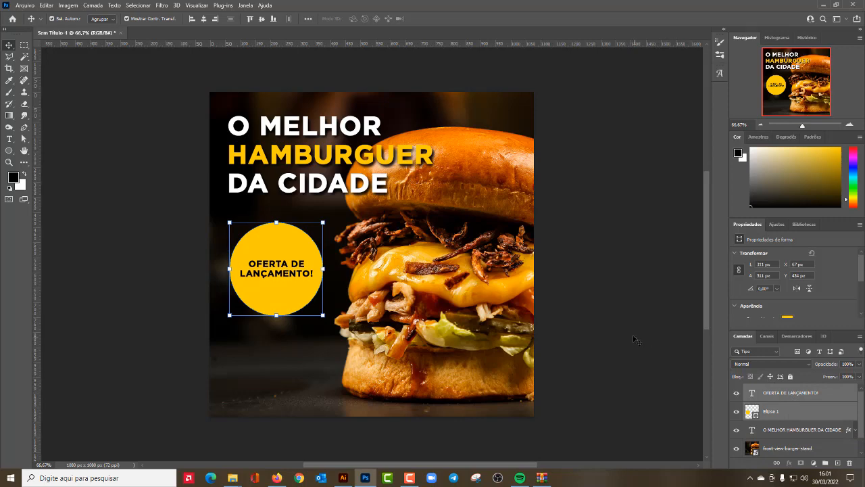
left_click(599, 245)
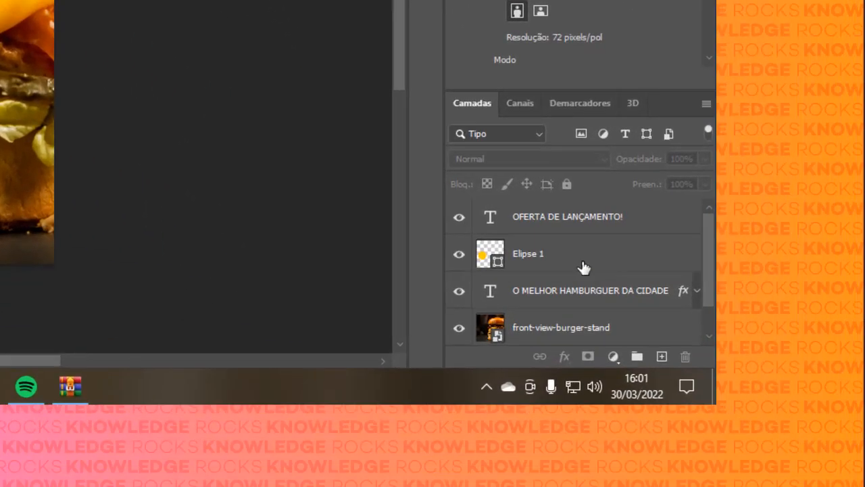
Rename the yellow circle's layer as "SELO"
left_click(581, 257)
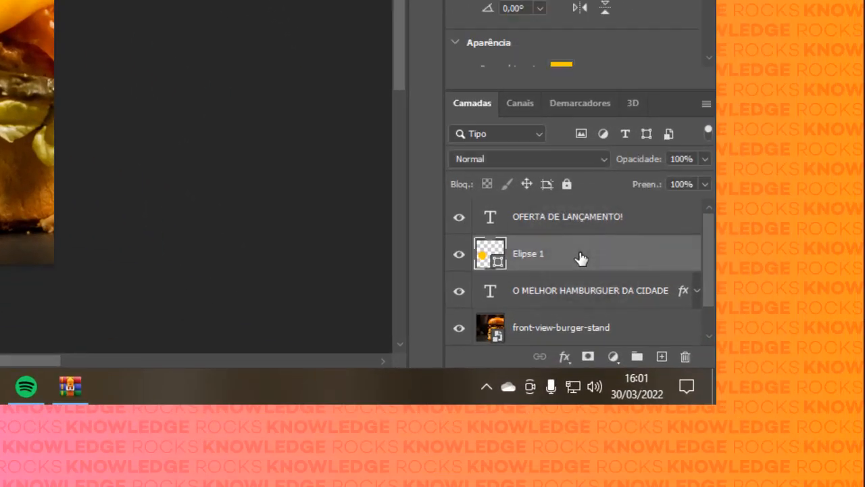
double_click(524, 255)
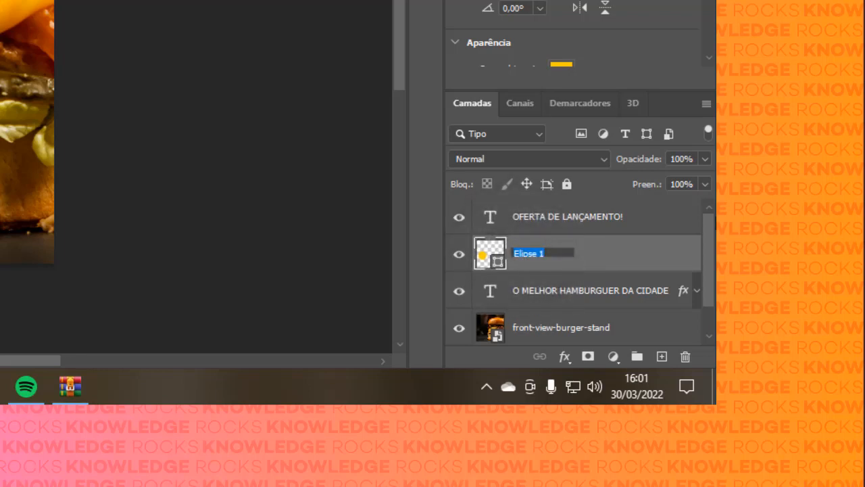
left_click(653, 253)
double_click(526, 265)
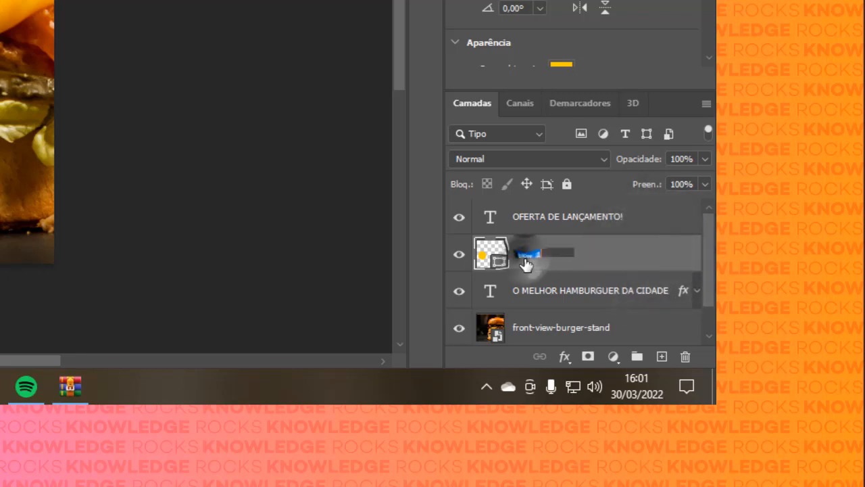
type("sEL")
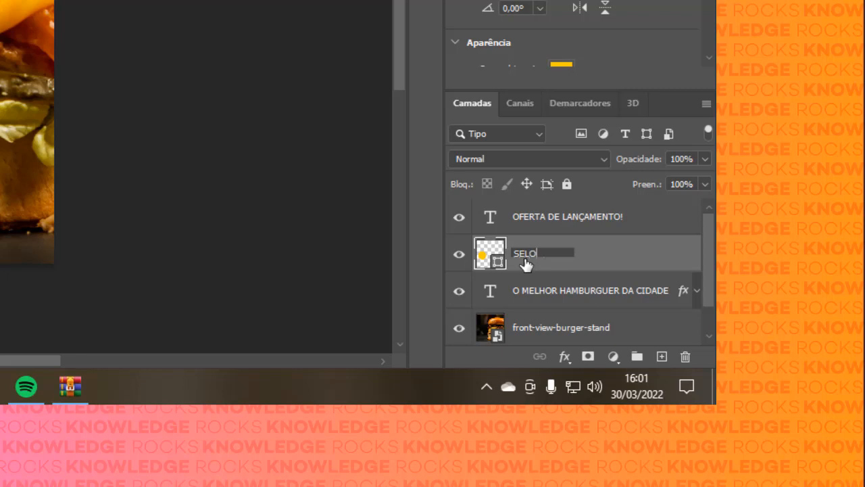
left_click(624, 259)
Try moving the yellow circle and the offer text together, undo the move and clear the selection
left_click(641, 217)
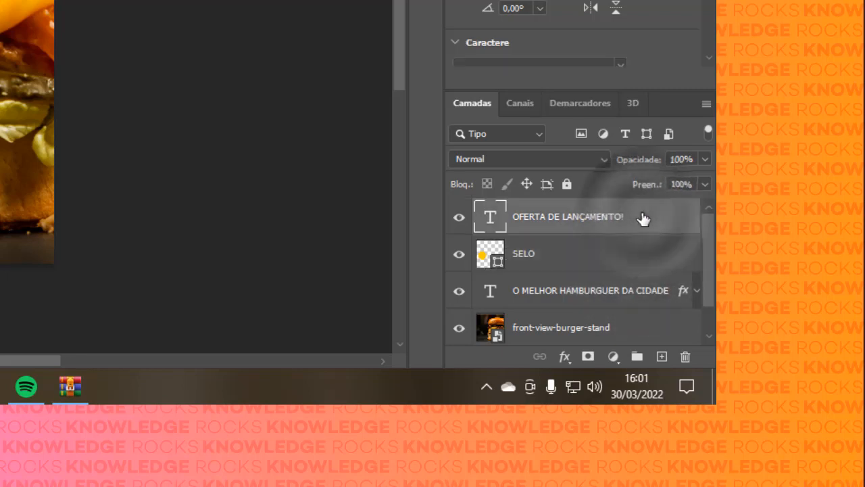
left_click(629, 251, "shift")
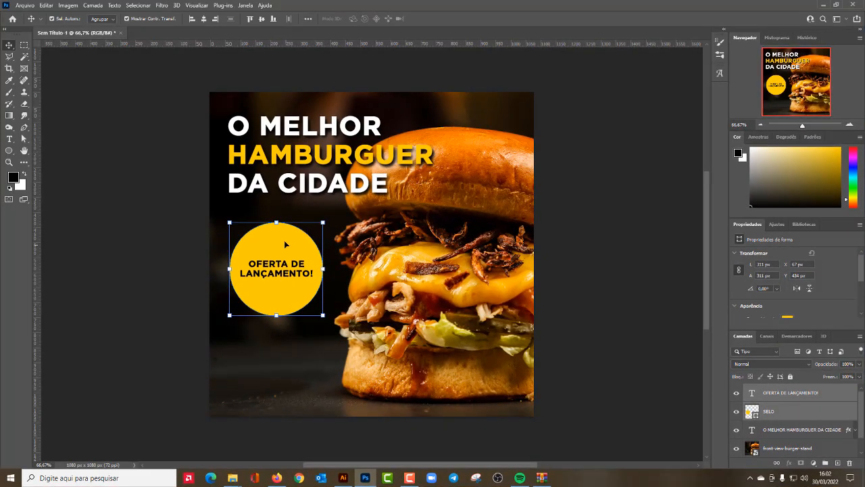
left_click_drag(286, 244, 285, 222)
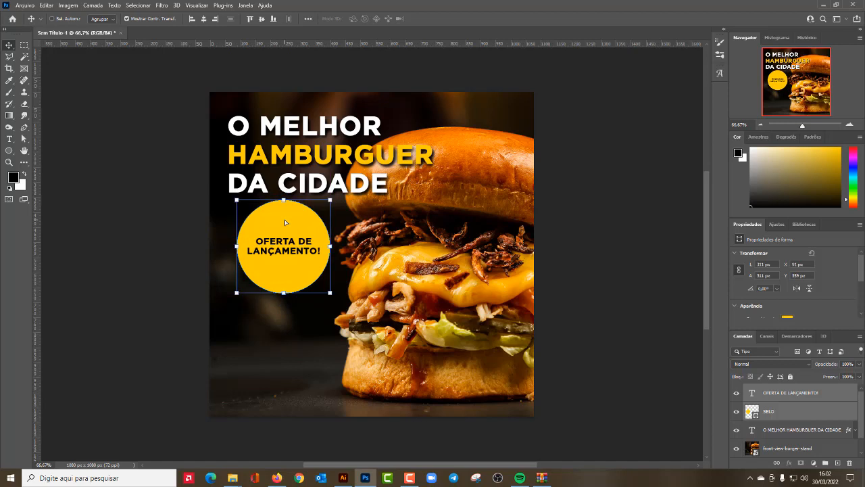
key("ctrl+z")
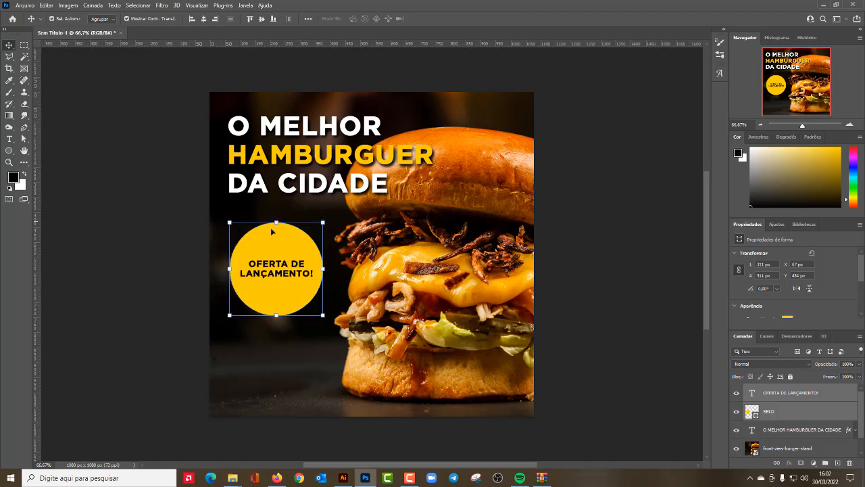
left_click(155, 201)
Scale the yellow circle down from its centre to about 92% of its size
left_click(264, 231)
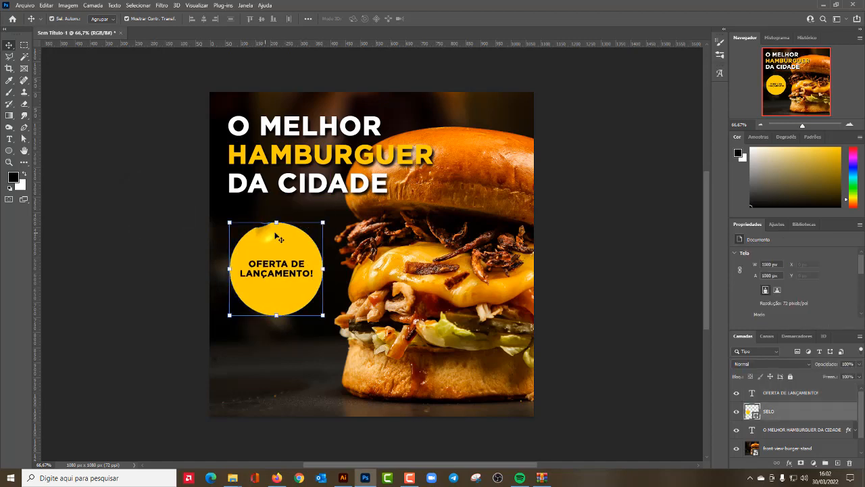
key("ctrl+t")
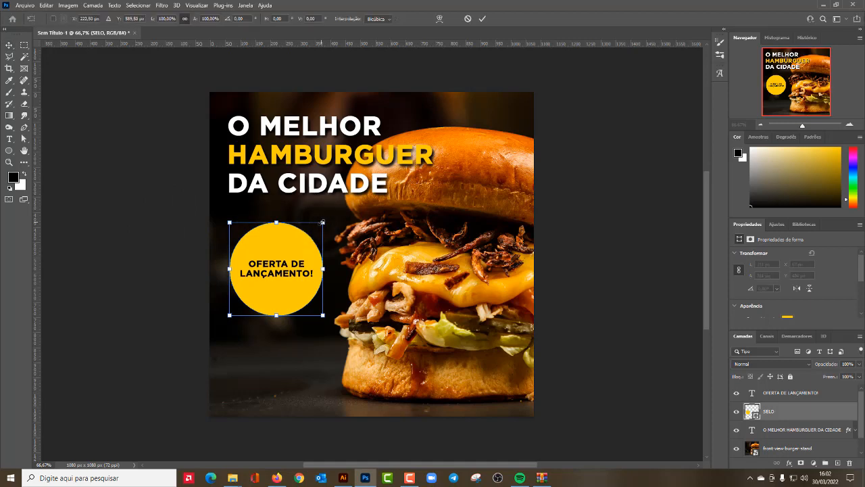
left_click_drag(322, 222, 319, 226)
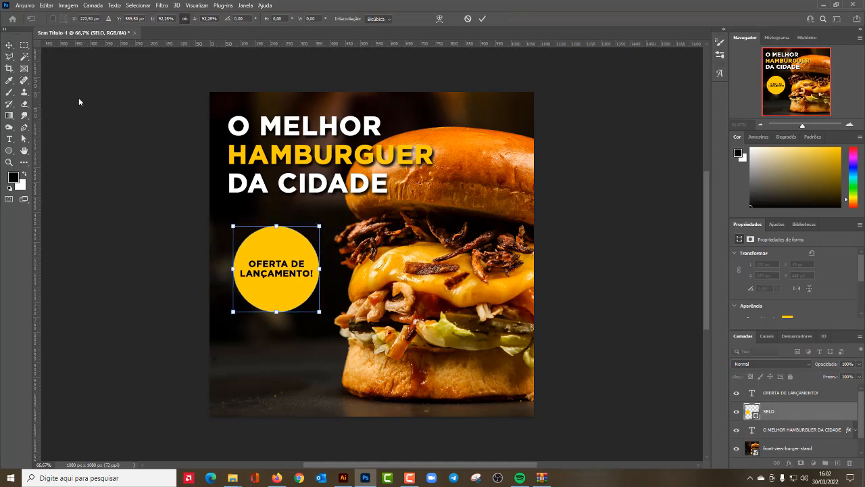
left_click(9, 45)
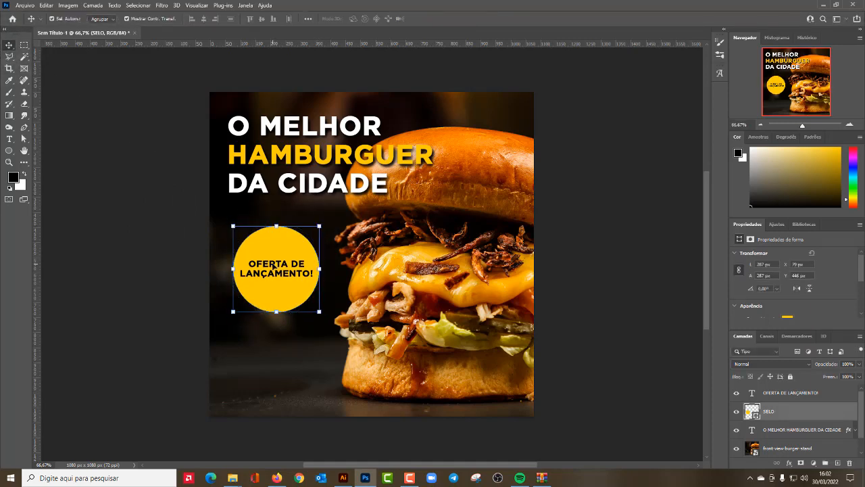
Move the yellow circle and its offer text together under "DA CIDADE", overlapping the burger, with the circle at about X 253 px, Y 415 px
left_click(270, 266, "shift")
left_click_drag(284, 243, 336, 230)
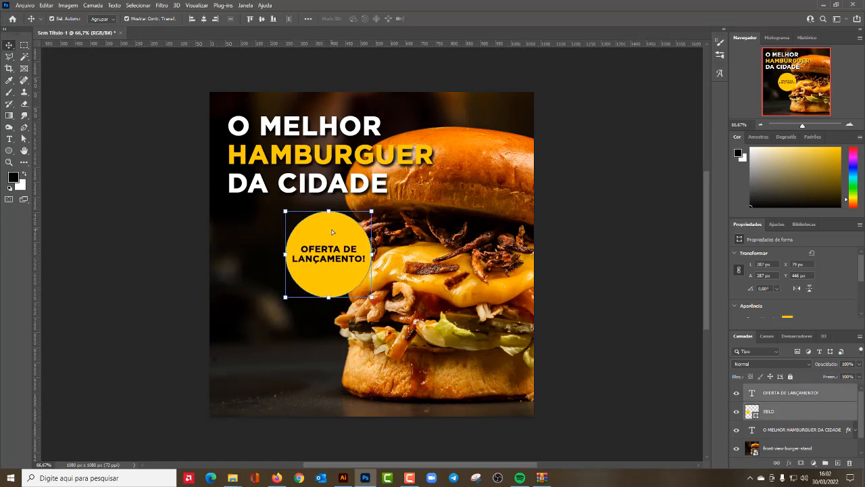
left_click(127, 241)
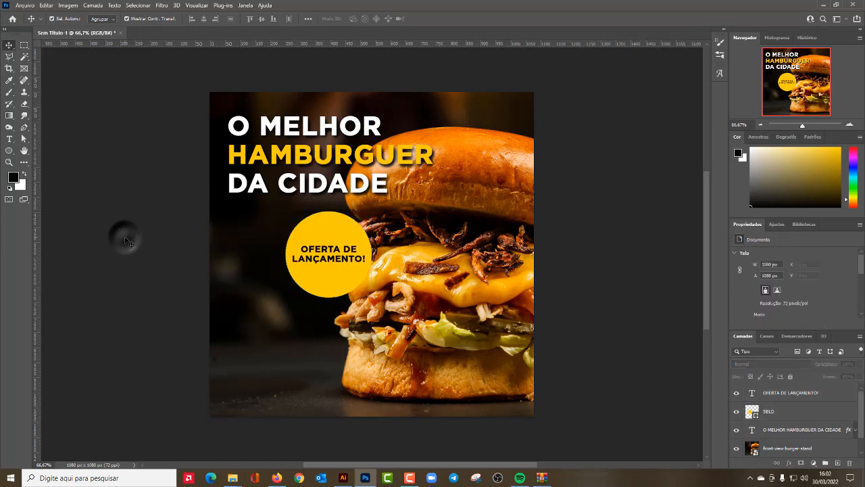
left_click(333, 235)
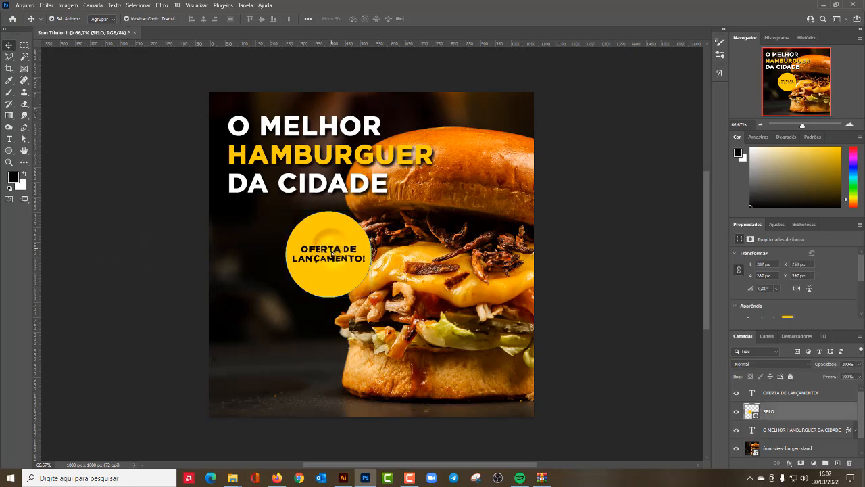
left_click_drag(332, 251, 332, 256)
left_click(178, 207)
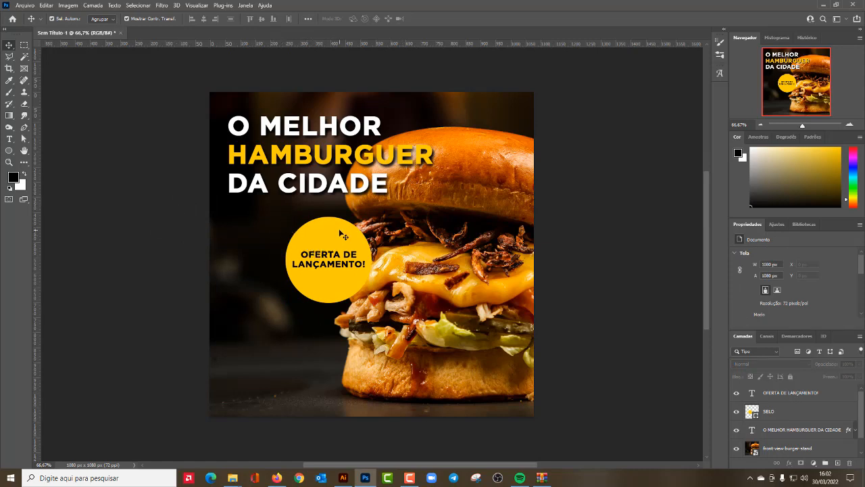
left_click(798, 413)
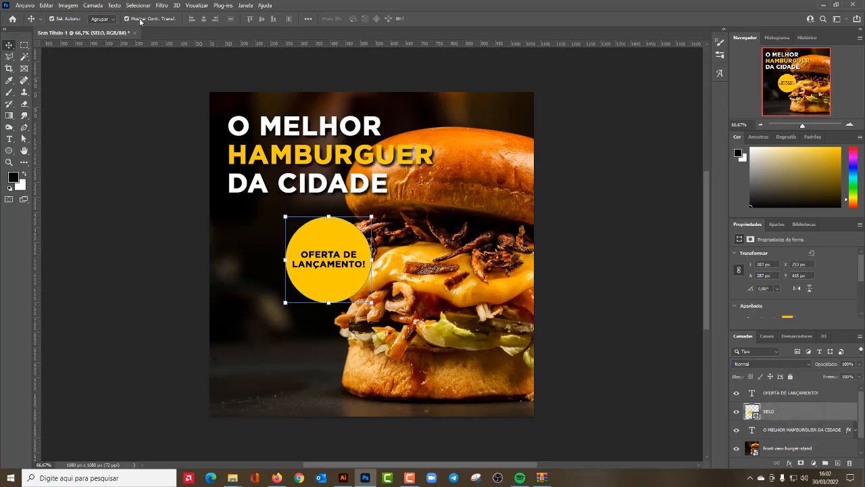
left_click(94, 5)
mouse_move(117, 96)
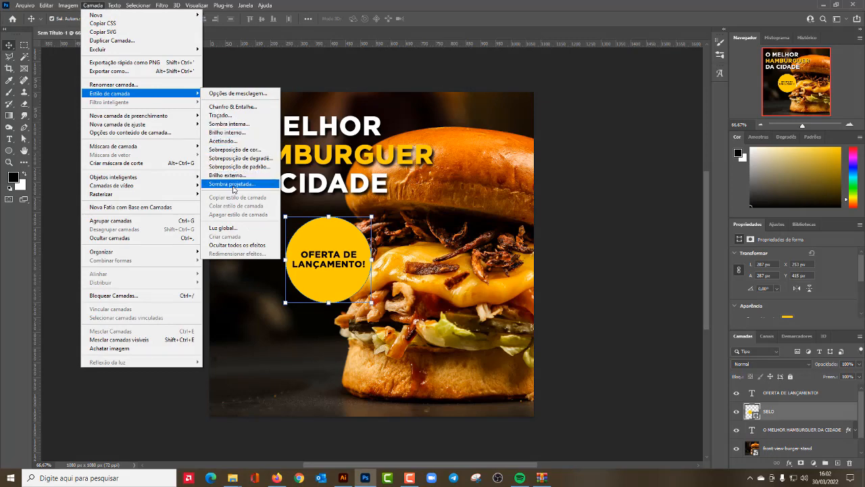
left_click(326, 4)
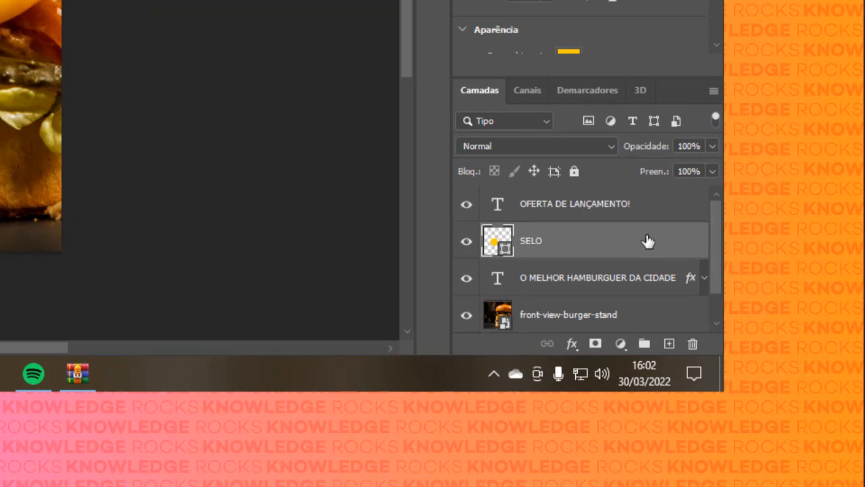
double_click(531, 242)
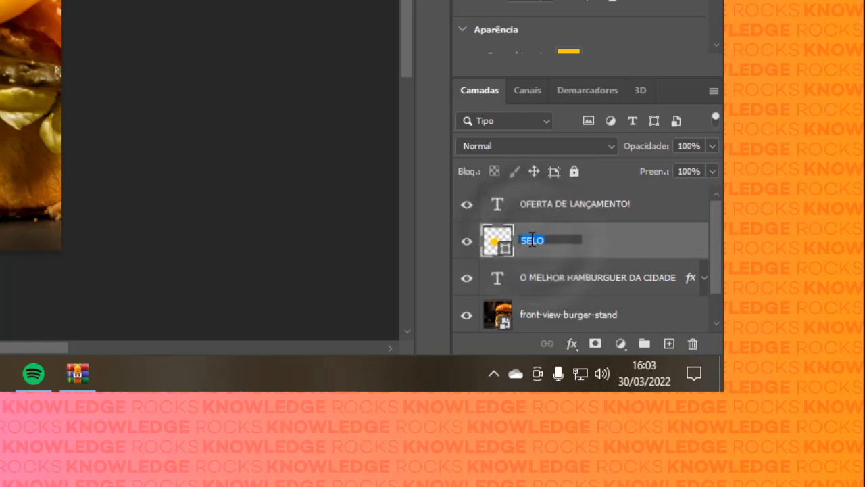
left_click(595, 236)
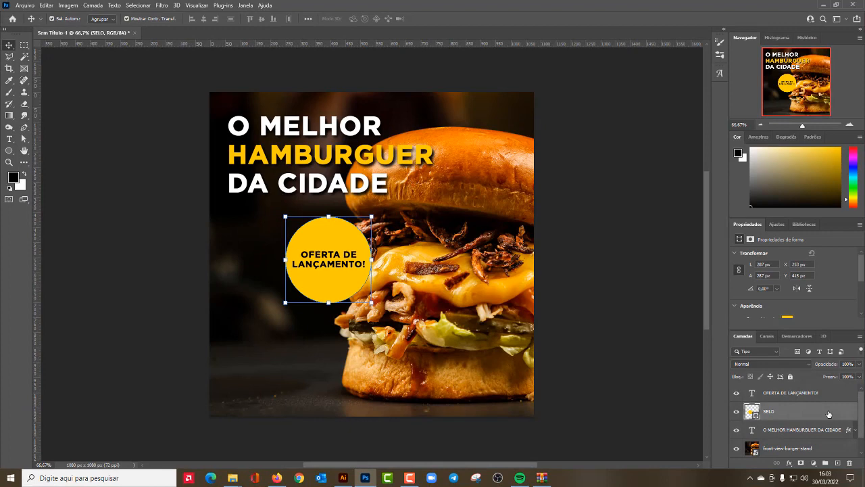
Apply a drop shadow to the SELO layer with its opacity set to 48%
double_click(829, 413)
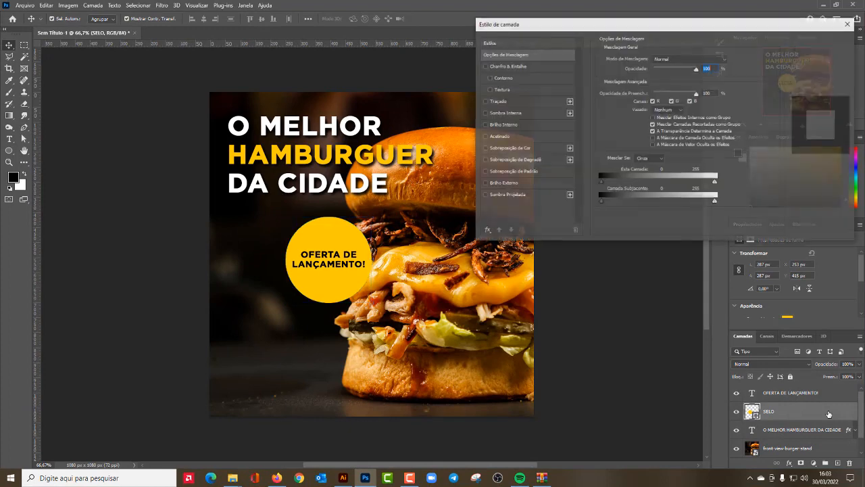
left_click_drag(679, 24, 659, 18)
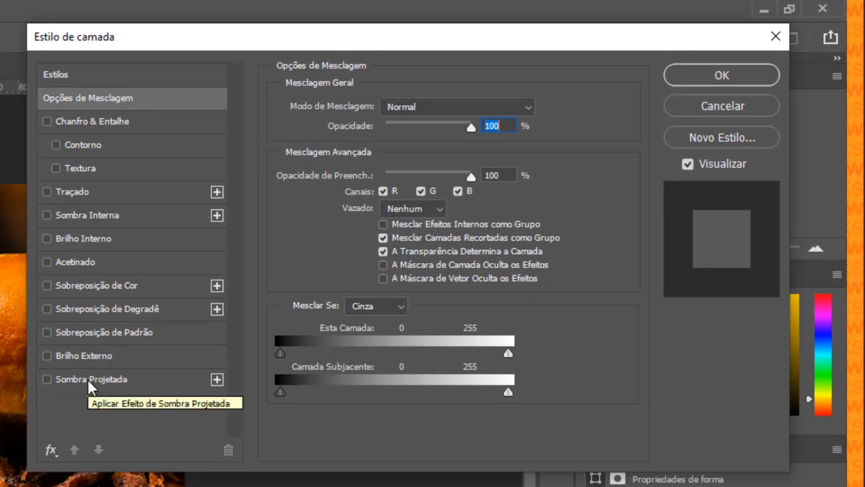
left_click(87, 378)
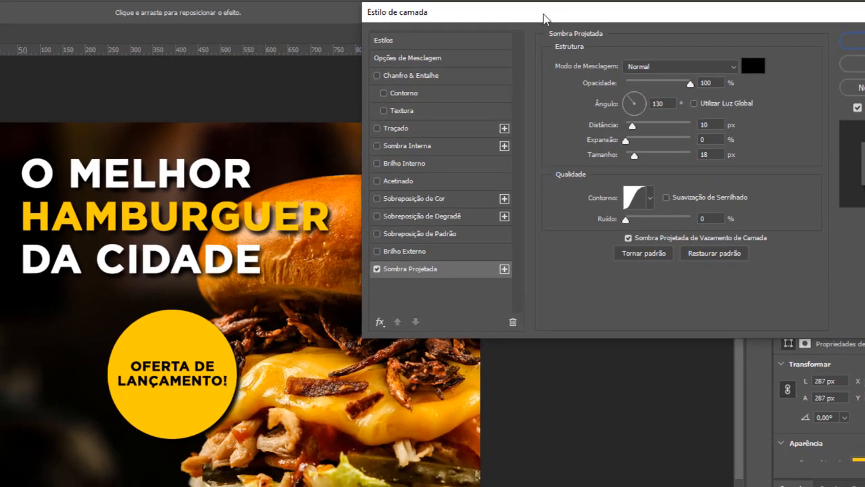
left_click_drag(544, 18, 616, 13)
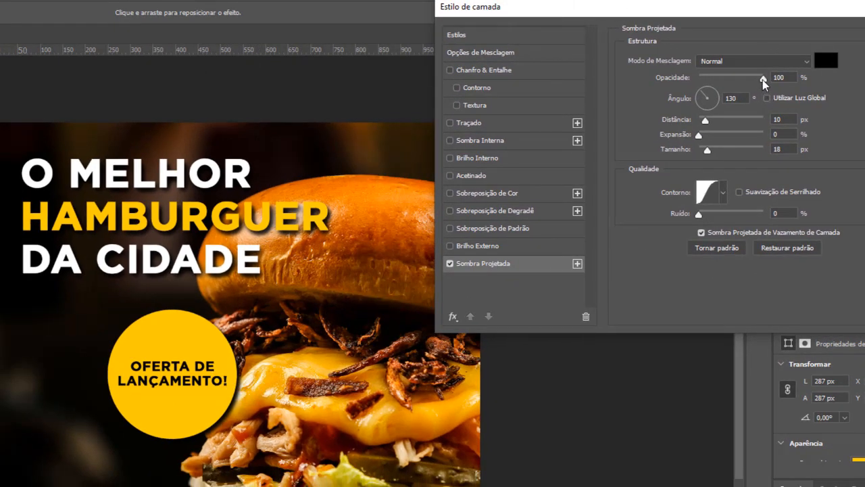
left_click_drag(763, 80, 732, 88)
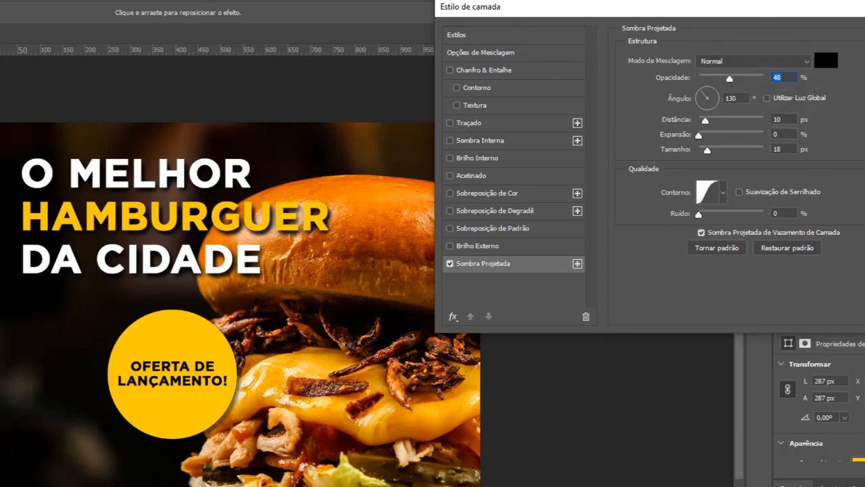
key("Return")
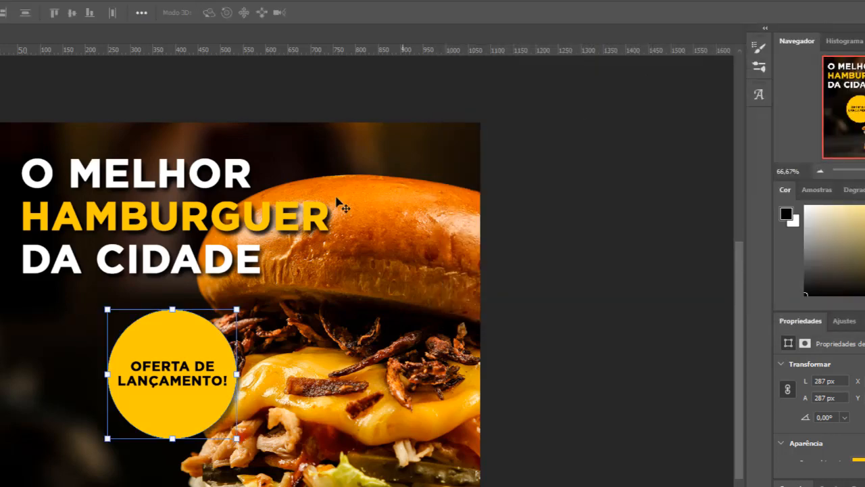
left_click(525, 275)
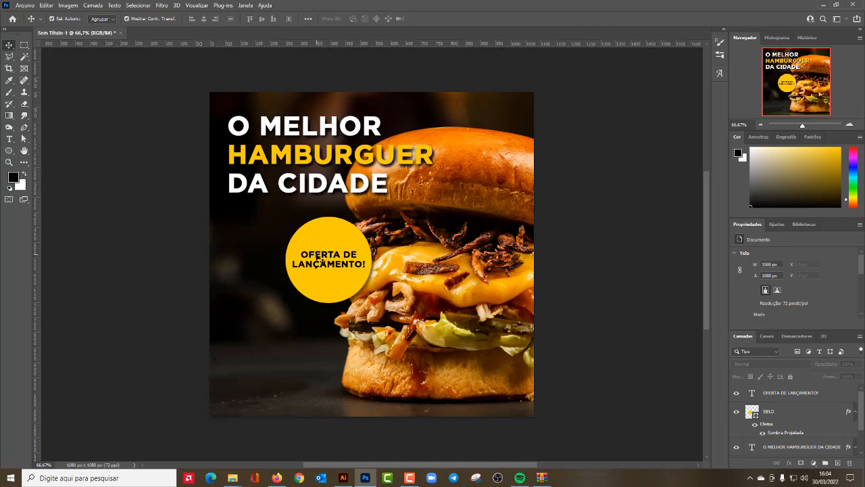
Move the offer text into the circle's upper half and duplicate its text layer
left_click_drag(321, 259, 317, 246)
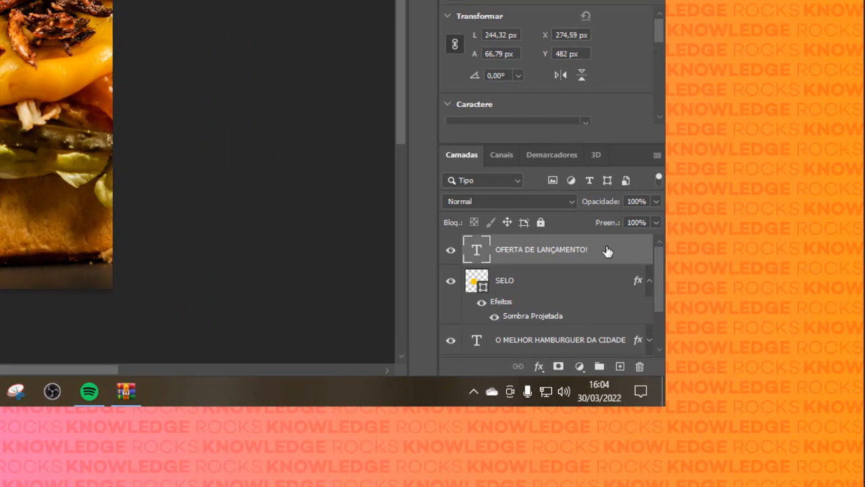
left_click_drag(607, 250, 620, 366)
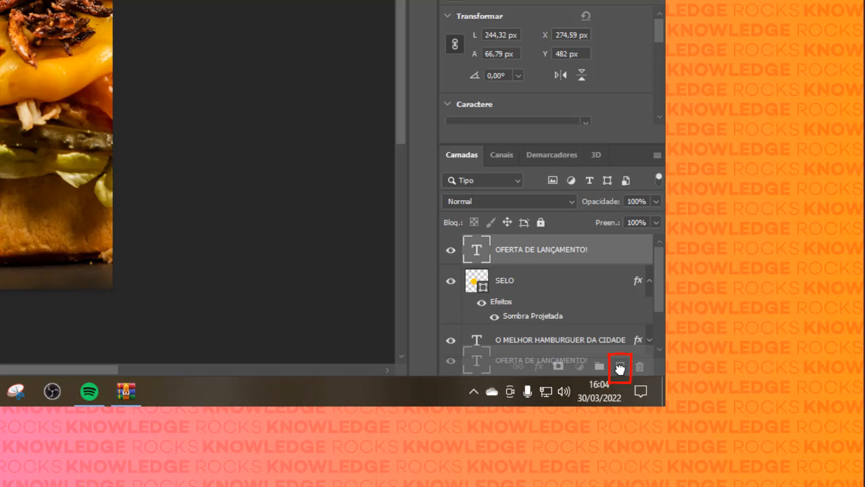
left_click_drag(620, 368, 620, 366)
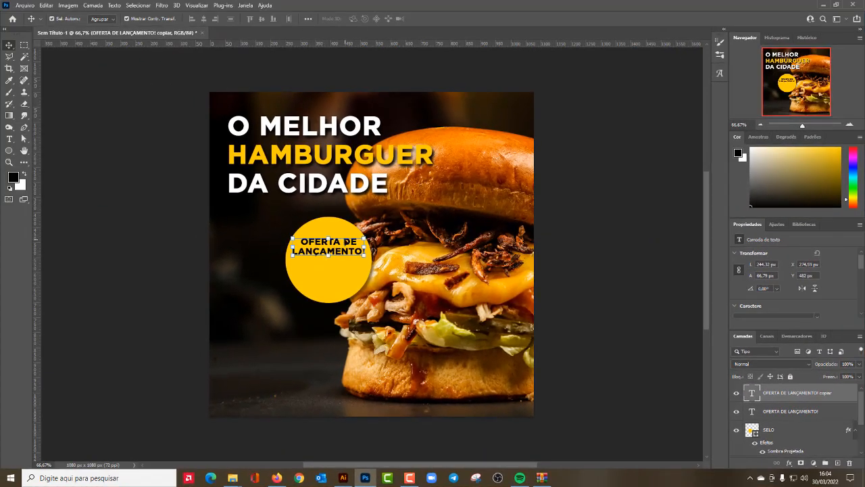
Move the duplicated offer text straight down below the original inside the circle, to about Y 566 px
left_click_drag(345, 242, 345, 244)
left_click_drag(346, 256, 345, 266)
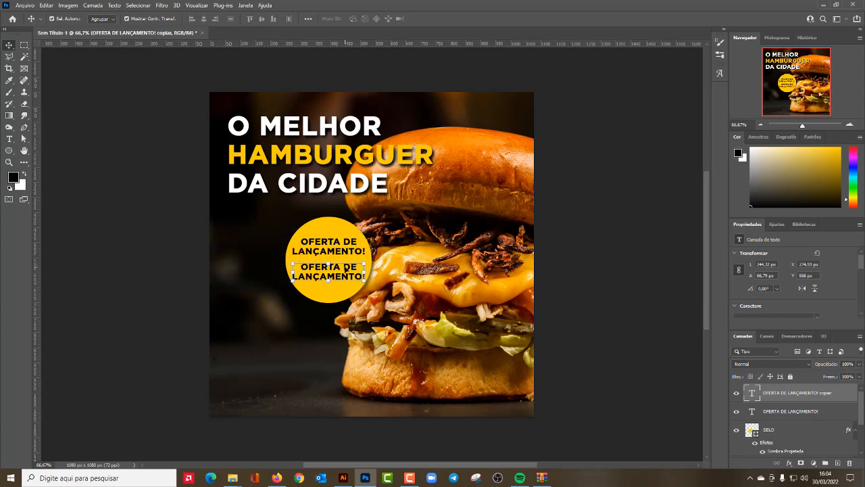
mouse_move(344, 267)
left_mouse_down()
mouse_move(371, 278)
mouse_move(364, 258)
mouse_move(340, 249)
mouse_move(345, 243)
mouse_move(346, 268)
mouse_move(409, 267)
mouse_move(270, 269)
mouse_move(340, 266)
mouse_move(342, 242)
mouse_move(343, 292)
mouse_move(345, 276)
left_mouse_up()
Replace the duplicated offer text in the circle's lower half with the price "$ 9,99"
left_click(9, 138)
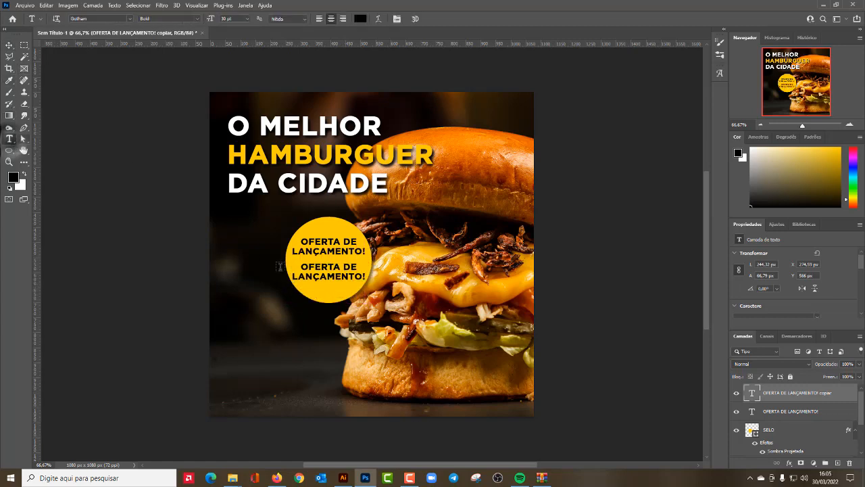
left_click(301, 267)
left_click_drag(301, 267, 384, 278)
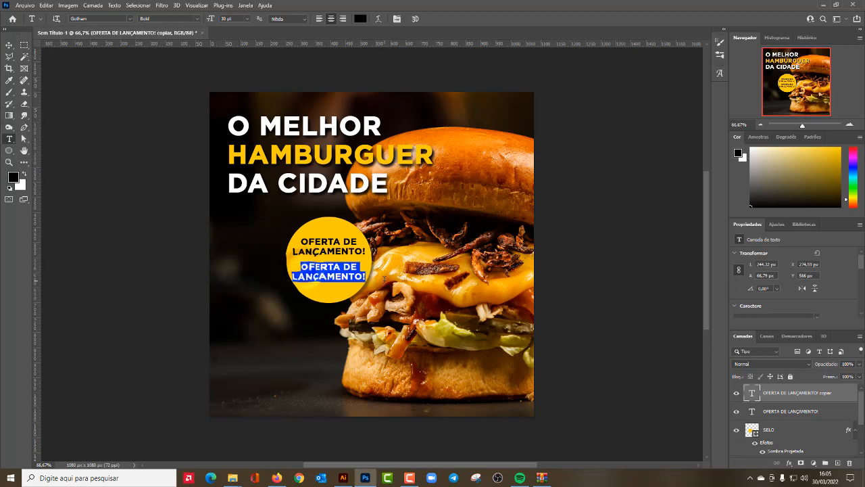
key("BackSpace")
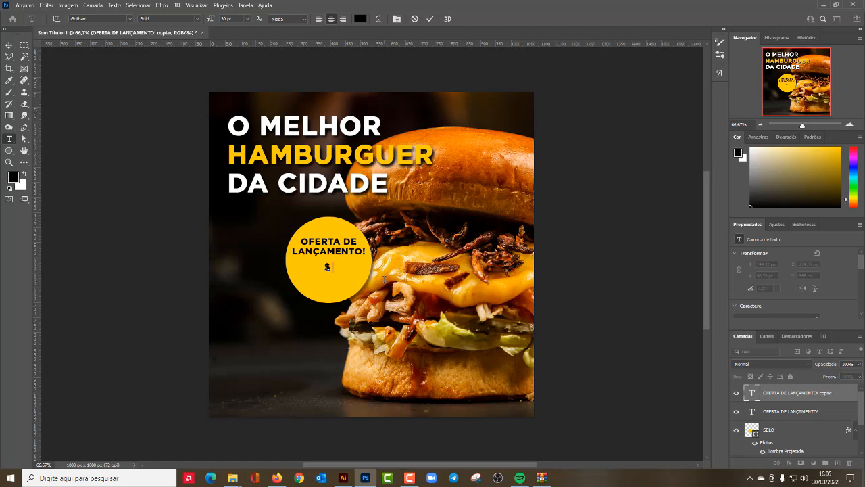
type("8,9")
type("9,99")
left_click(9, 45)
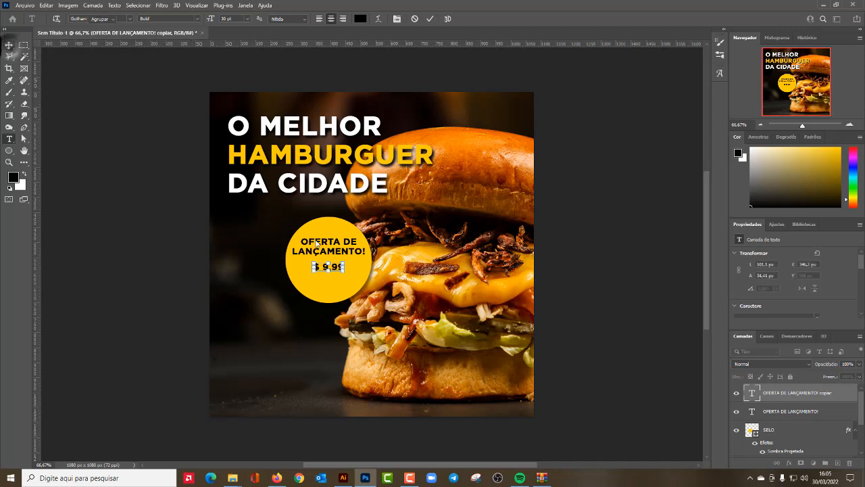
Scale the price text up proportionally to about 190%, keeping it centred below the offer text
mouse_move(344, 273)
left_mouse_down()
mouse_move(357, 277)
mouse_move(344, 273)
left_mouse_up()
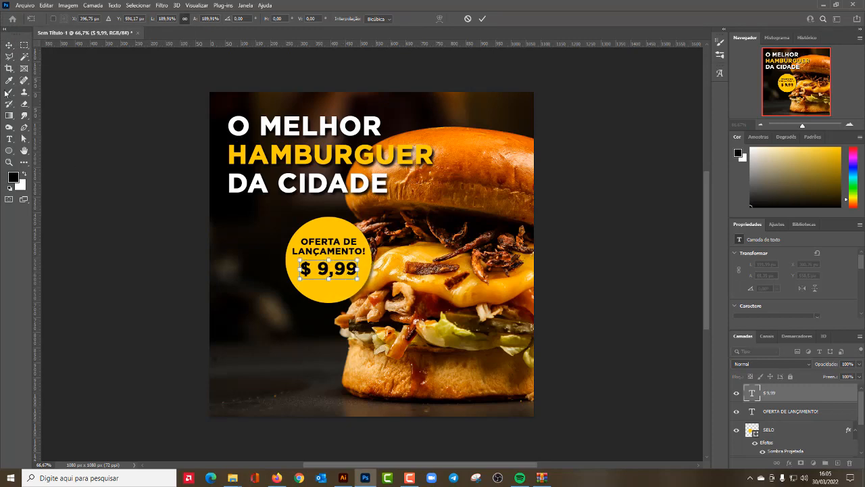
left_click(9, 45)
left_click(97, 105)
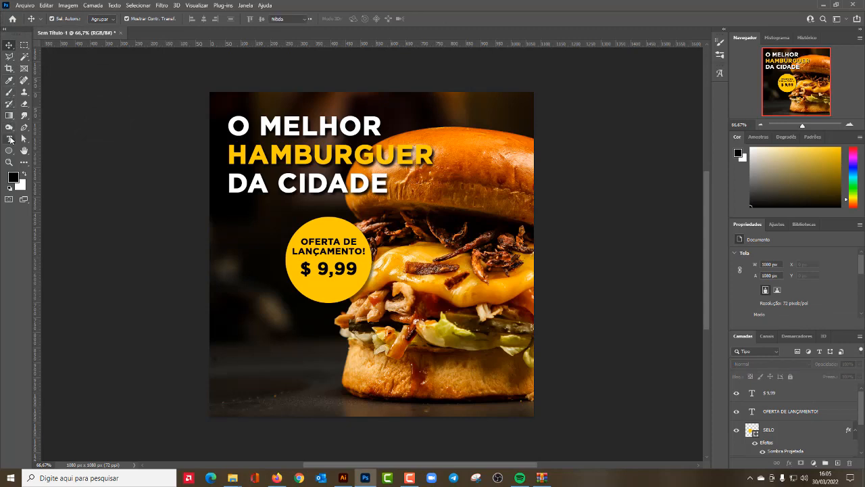
Add "R" before the price to make it "R$ 9,99" and scale the text down to about 85% within the circle
left_click(9, 138)
left_click(303, 269)
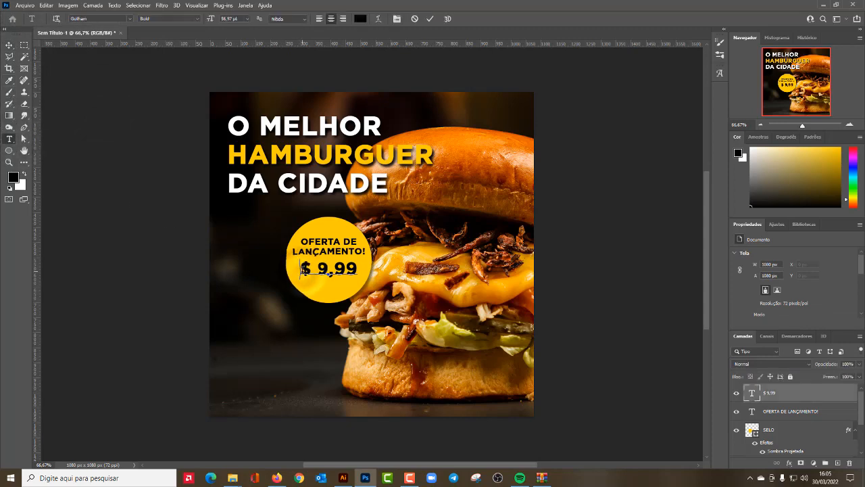
type("R")
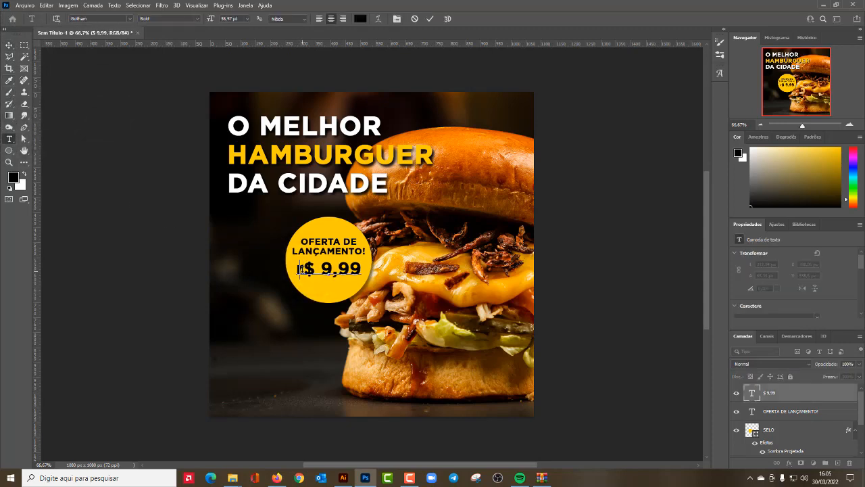
key("ctrl+t")
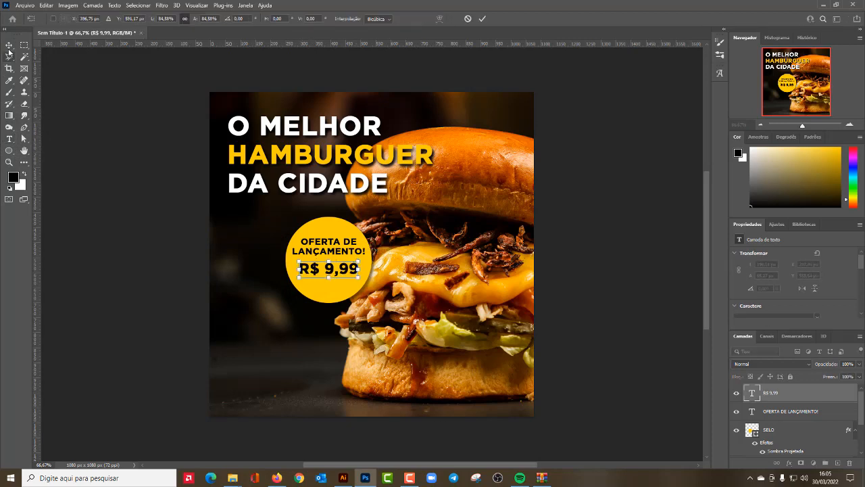
left_click(144, 150)
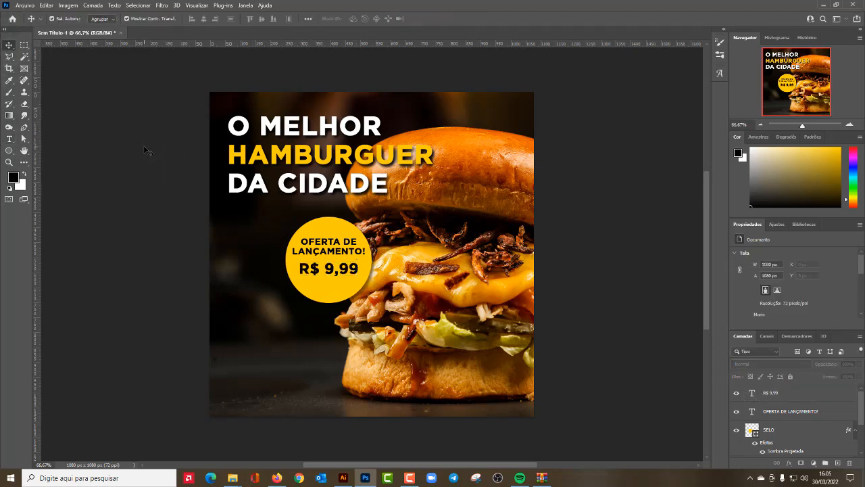